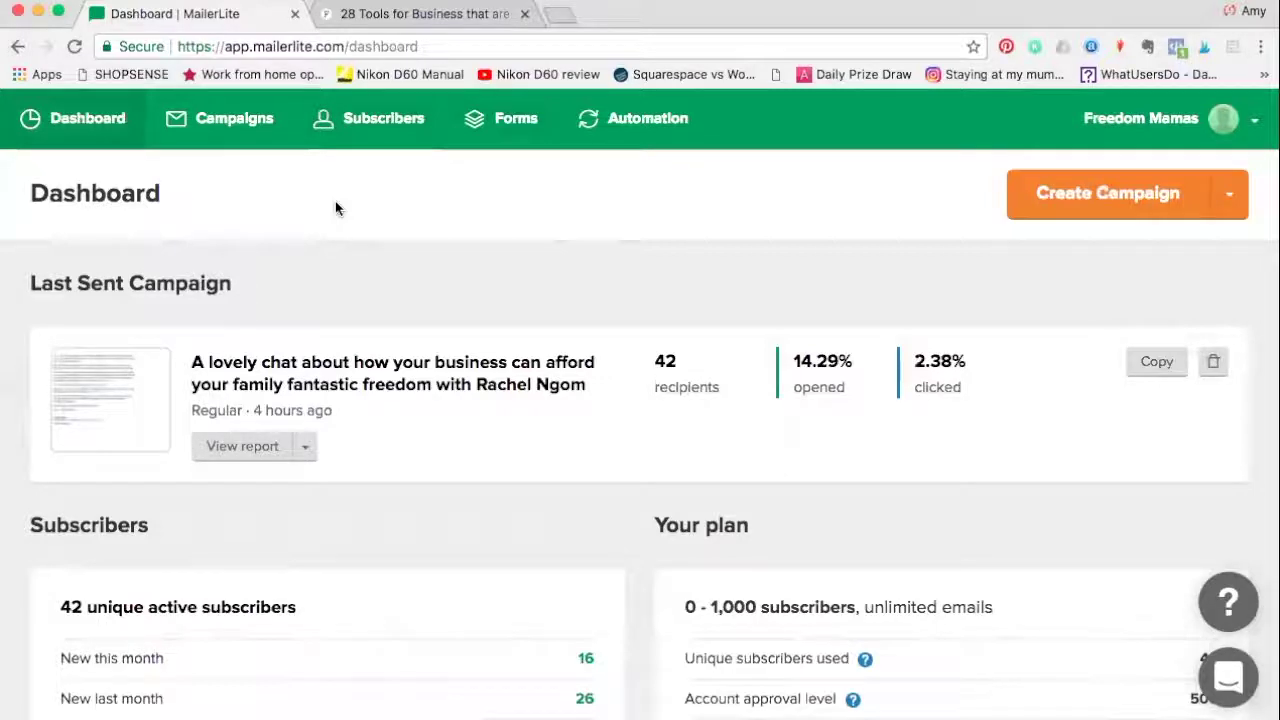
# Step: View the list of subscriber groups and return to the dashboard
pyautogui.click(395, 123)
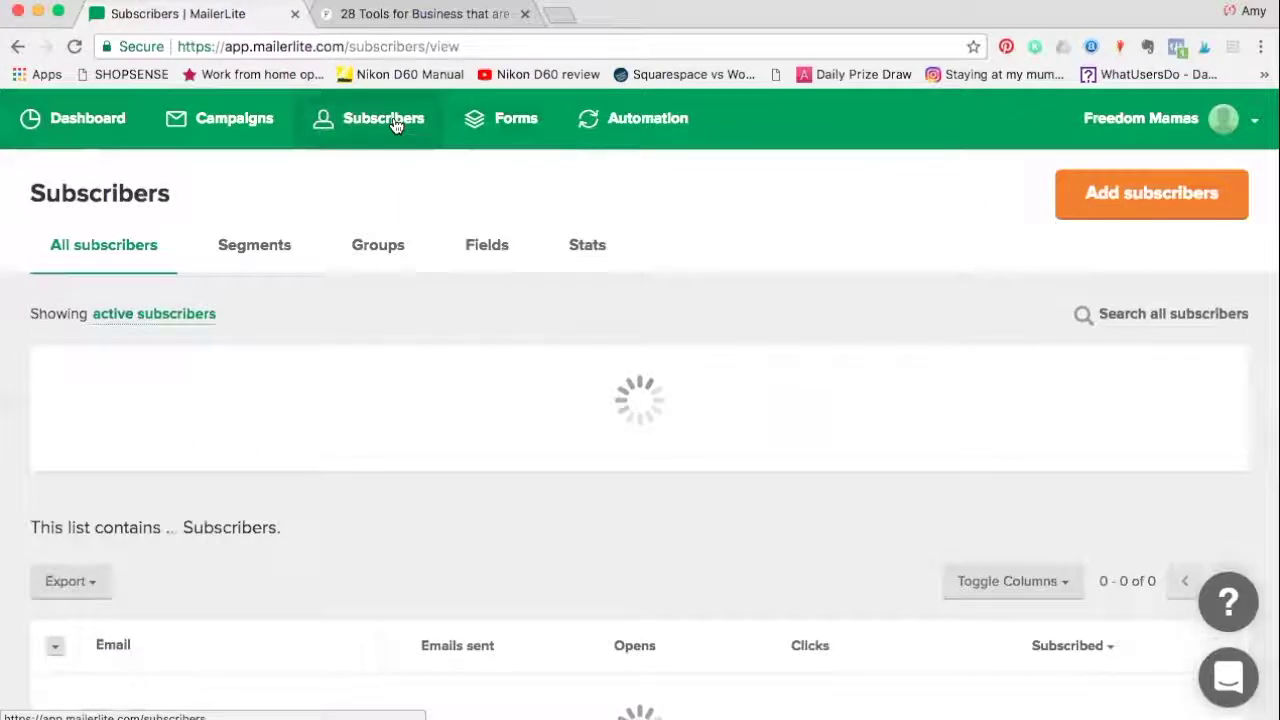
pyautogui.click(388, 246)
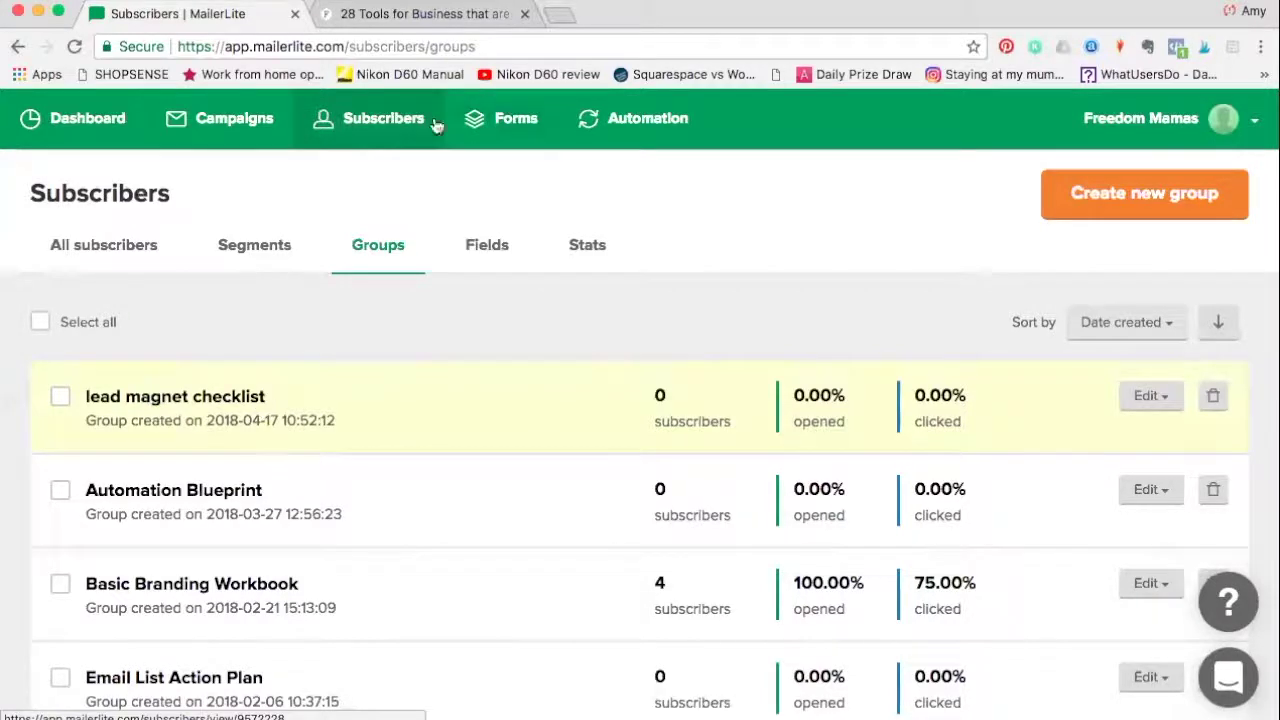
pyautogui.press('super+bracketleft')
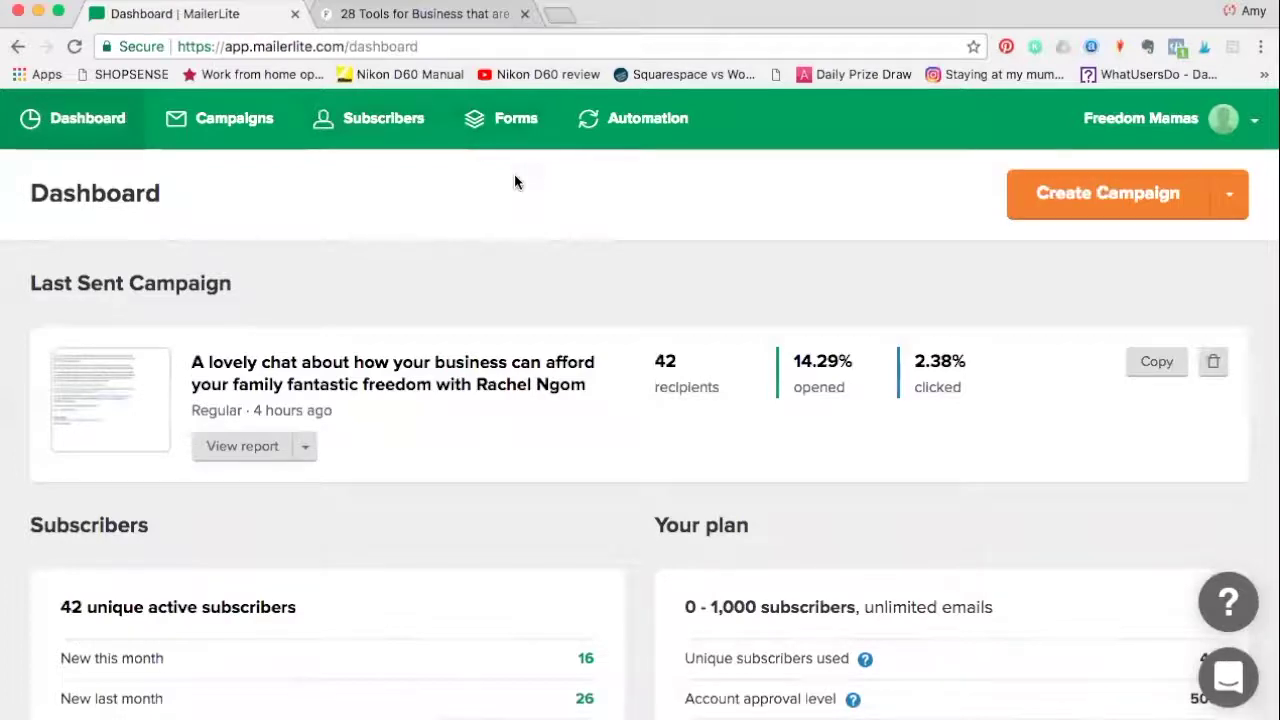
# Step: View the embedded forms list and the workbook sign-up form in the 28 Tools for Business blog post
pyautogui.click(516, 123)
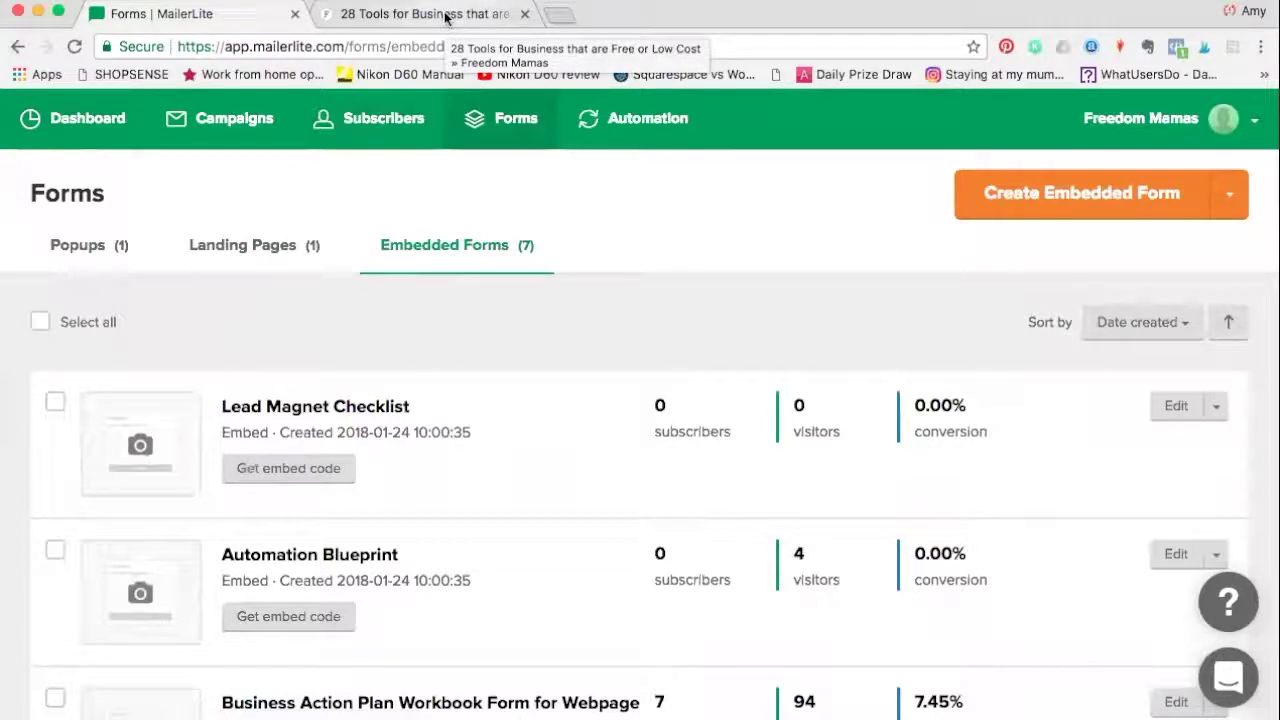
pyautogui.click(446, 18)
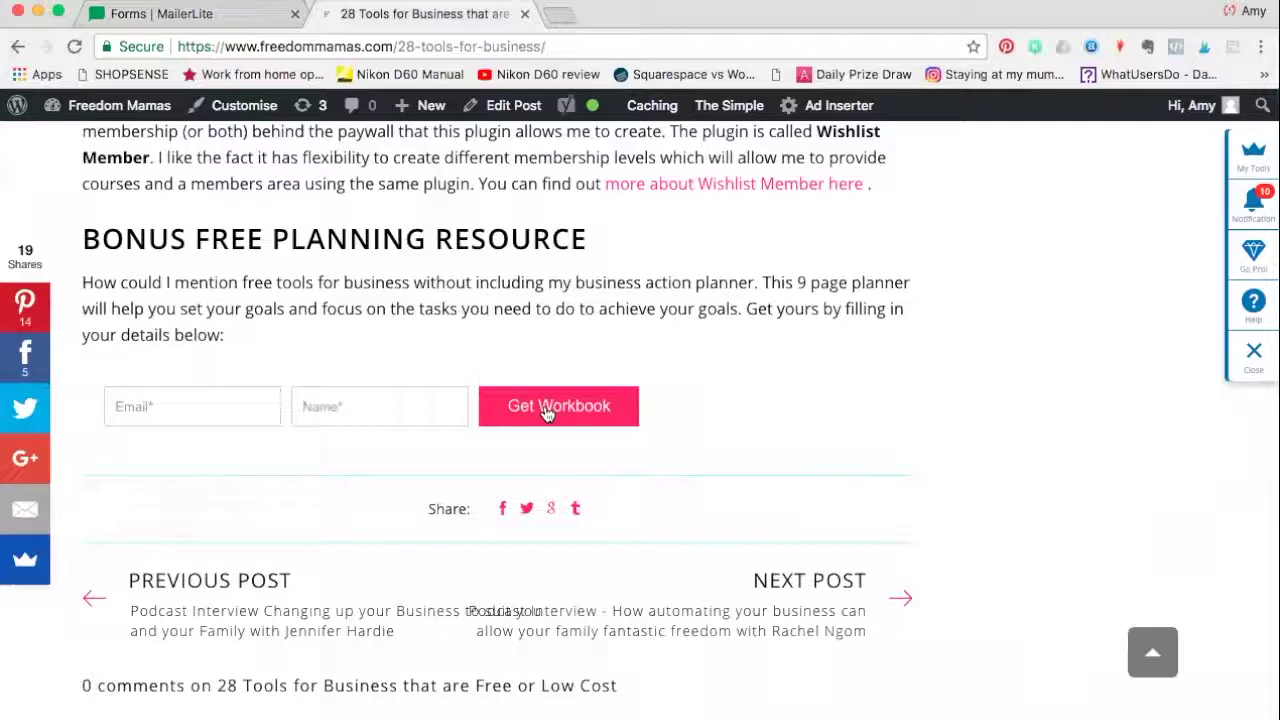
# Step: Switch back to MailerLite and open the Lead Magnet Checklist embedded form for editing
pyautogui.click(200, 13)
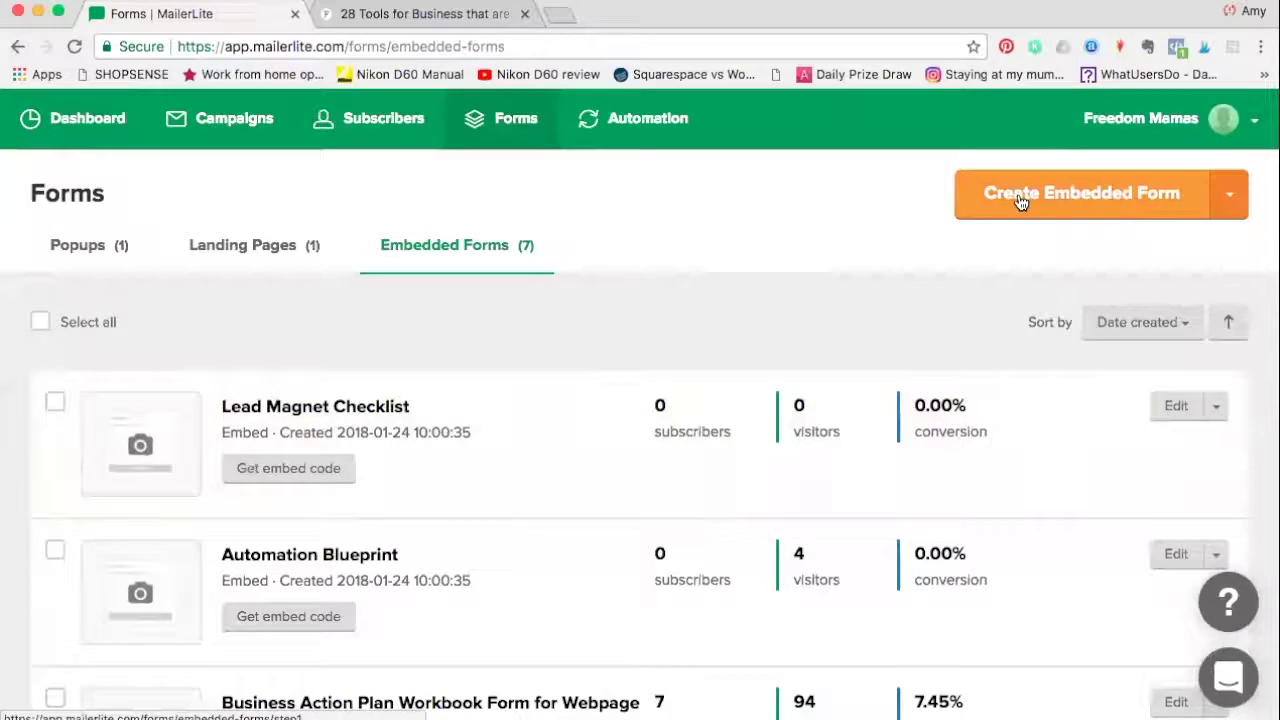
pyautogui.click(300, 407)
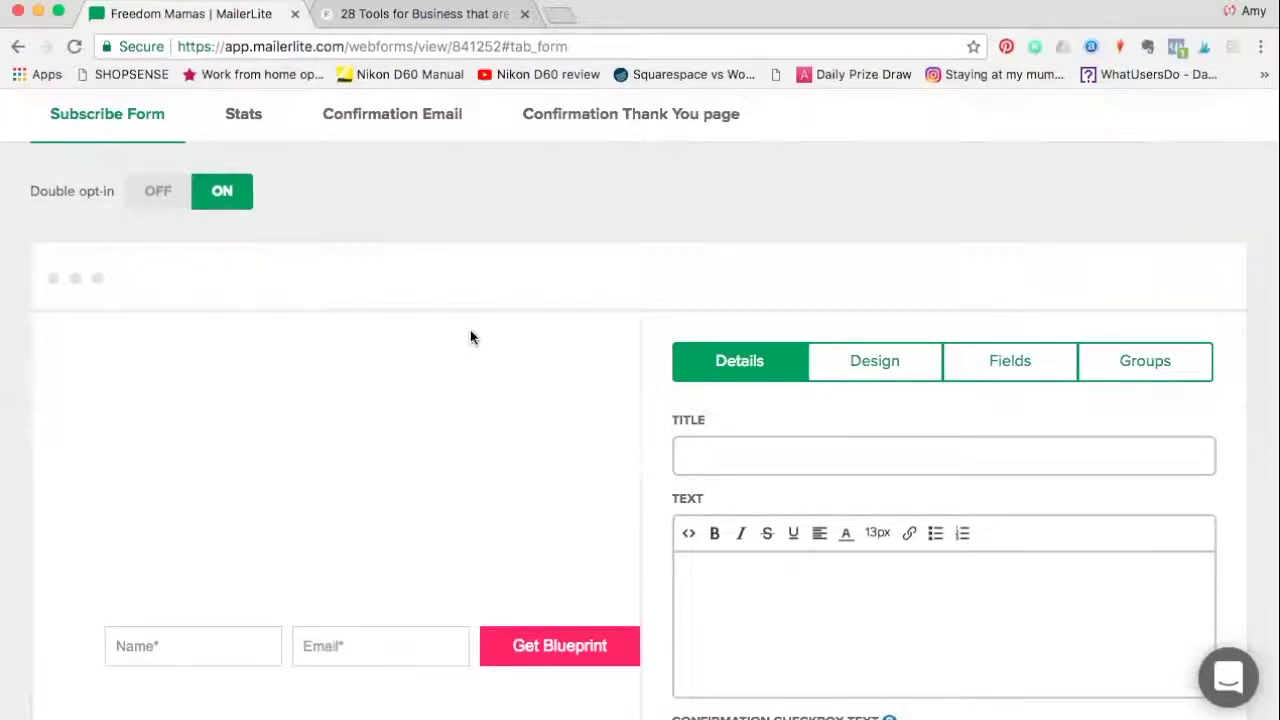
pyautogui.scroll(-2, 470, 391)
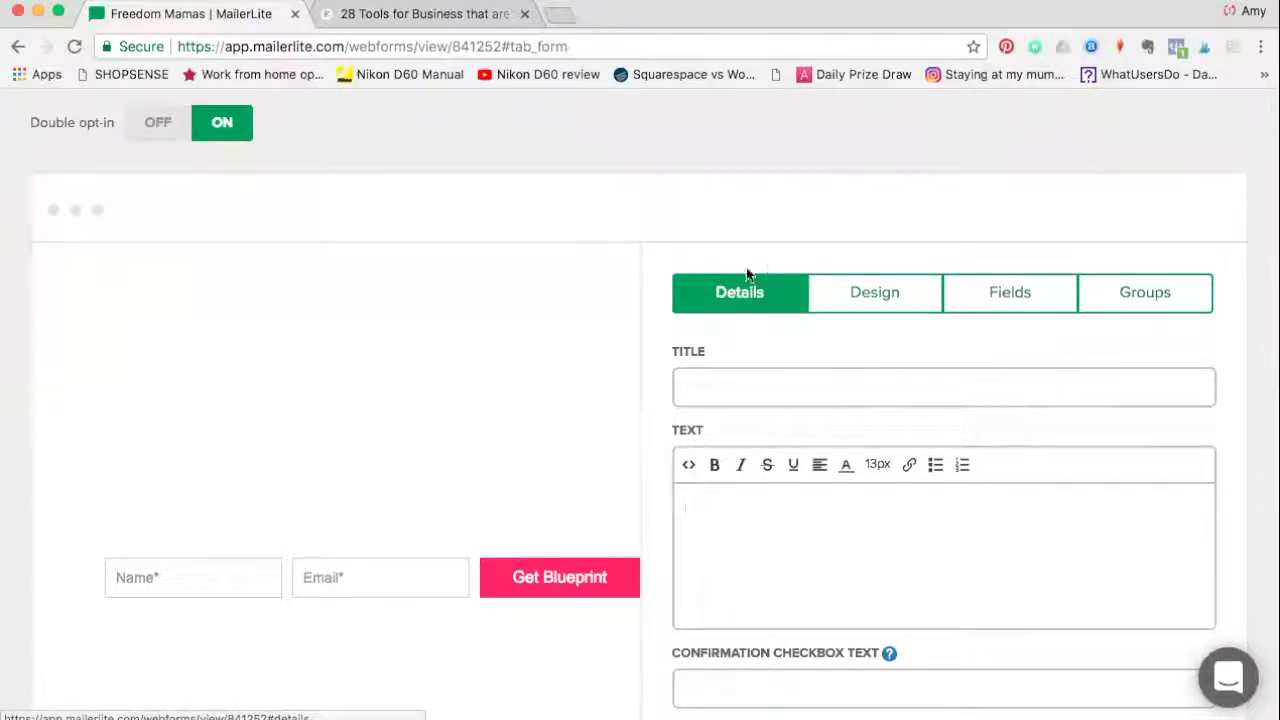
# Step: Enter "Workbook" as the form's title and "info about your freebie" as its text
pyautogui.click(709, 397)
pyautogui.write('Work')
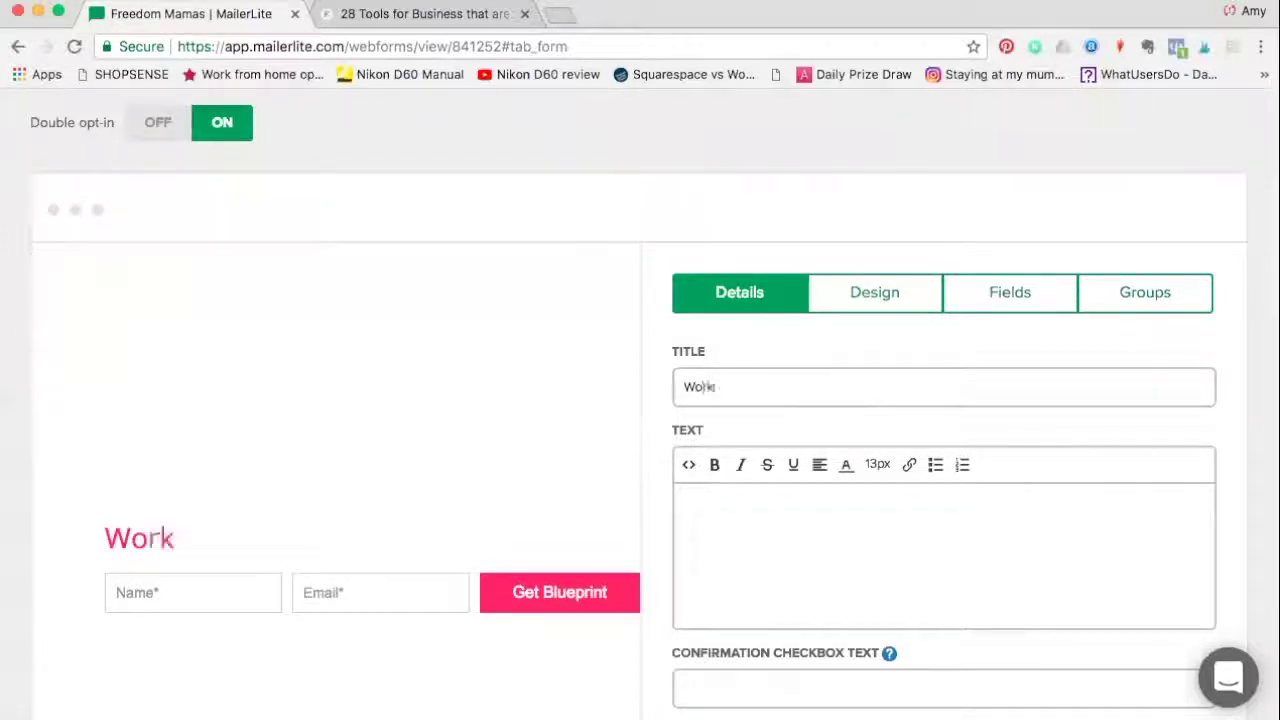
pyautogui.write('book')
pyautogui.click(748, 523)
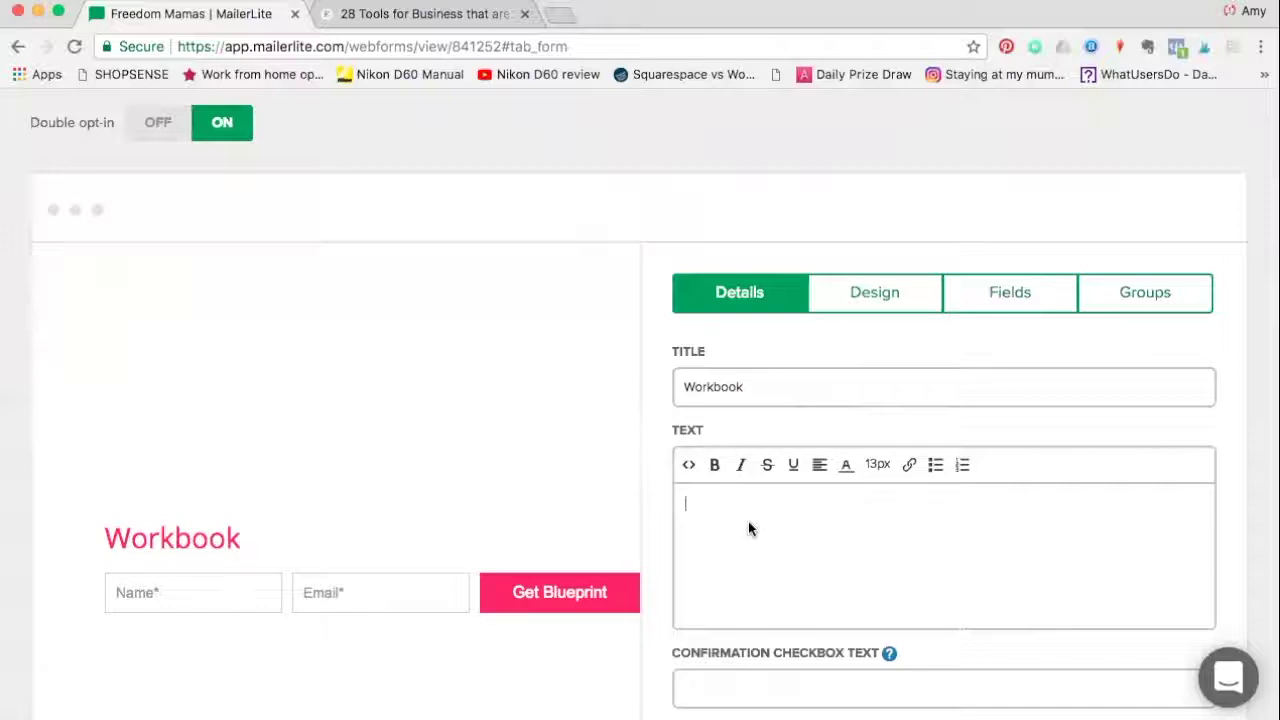
pyautogui.write('info about your freebie')
# Step: Set the form's button title to "Get Workbook"
pyautogui.scroll(-4, 871, 545)
pyautogui.scroll(3, 871, 543)
pyautogui.click(774, 612)
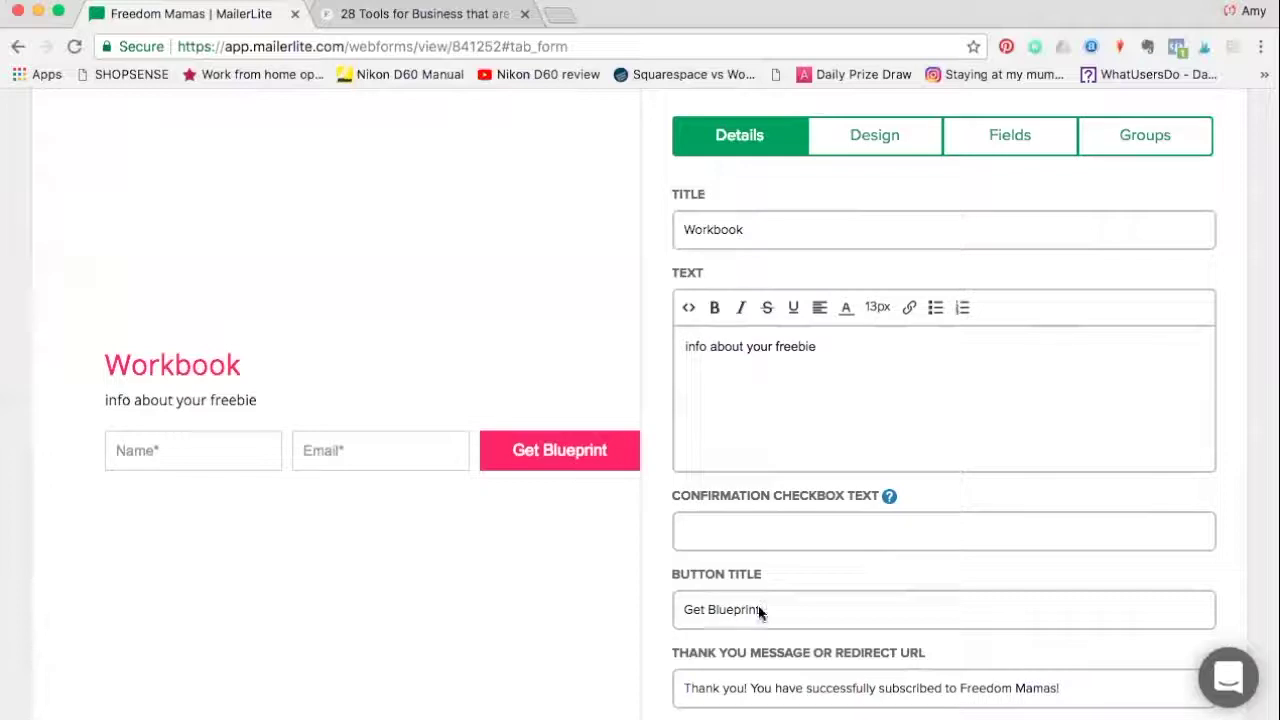
pyautogui.moveTo(766, 612); pyautogui.dragTo(640, 609)
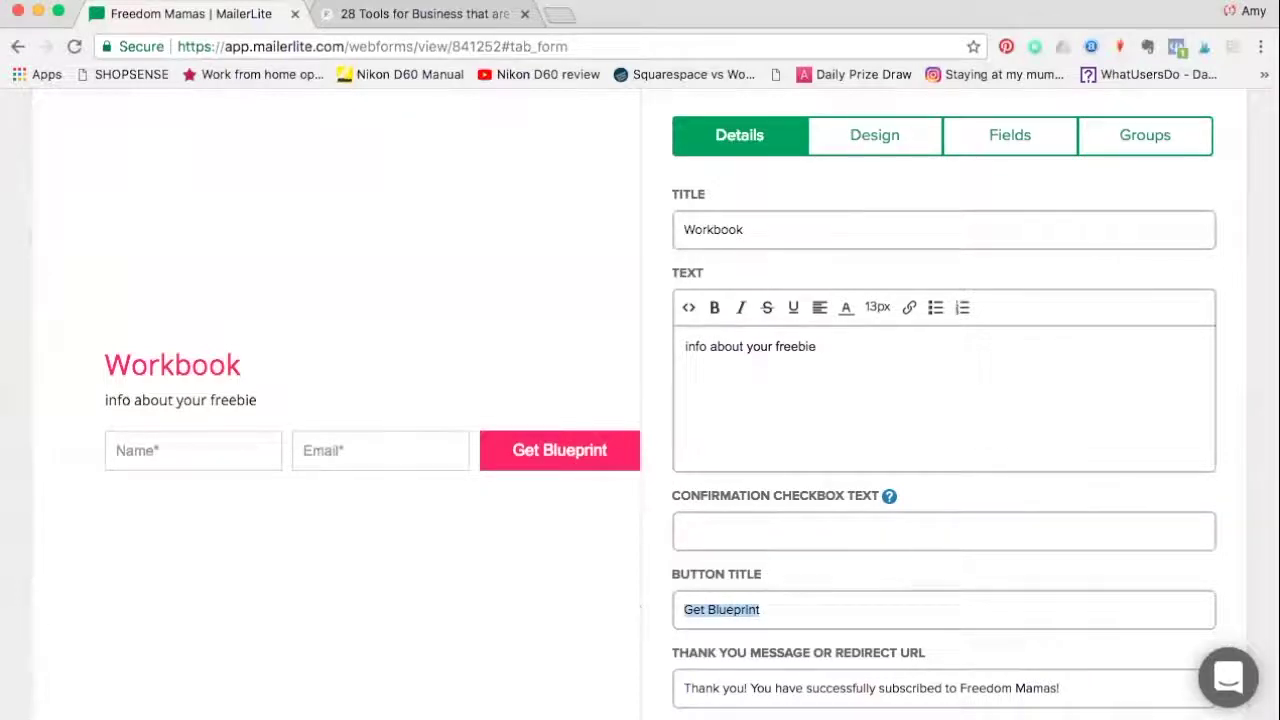
pyautogui.write('Get Work')
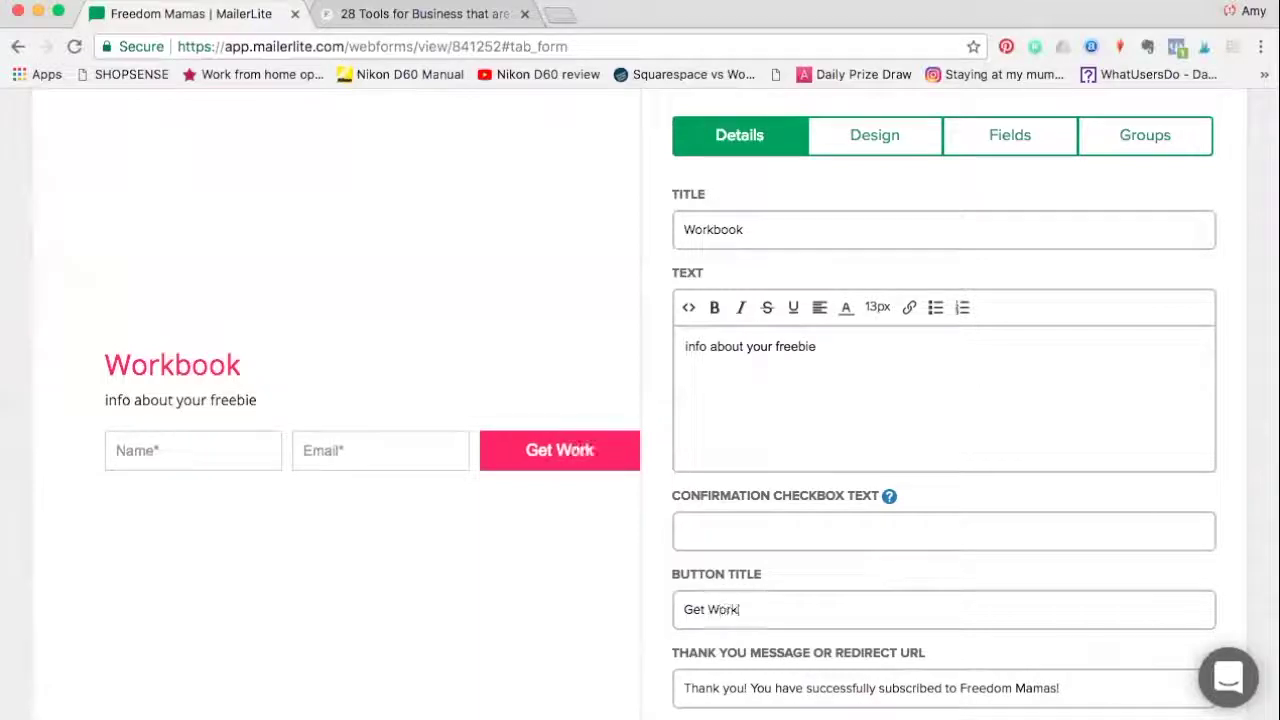
pyautogui.write('book')
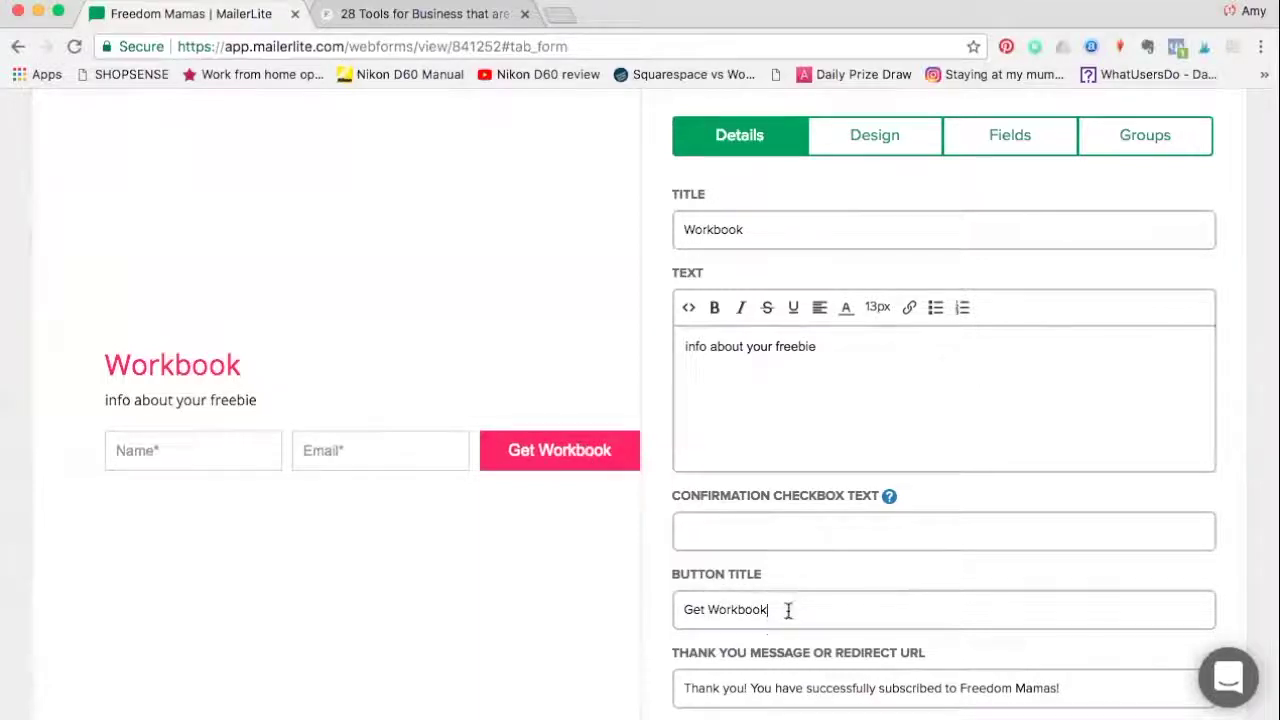
# Step: Set the form's button title to "Get Checklist"
pyautogui.moveTo(789, 609); pyautogui.dragTo(634, 606)
pyautogui.write('Get')
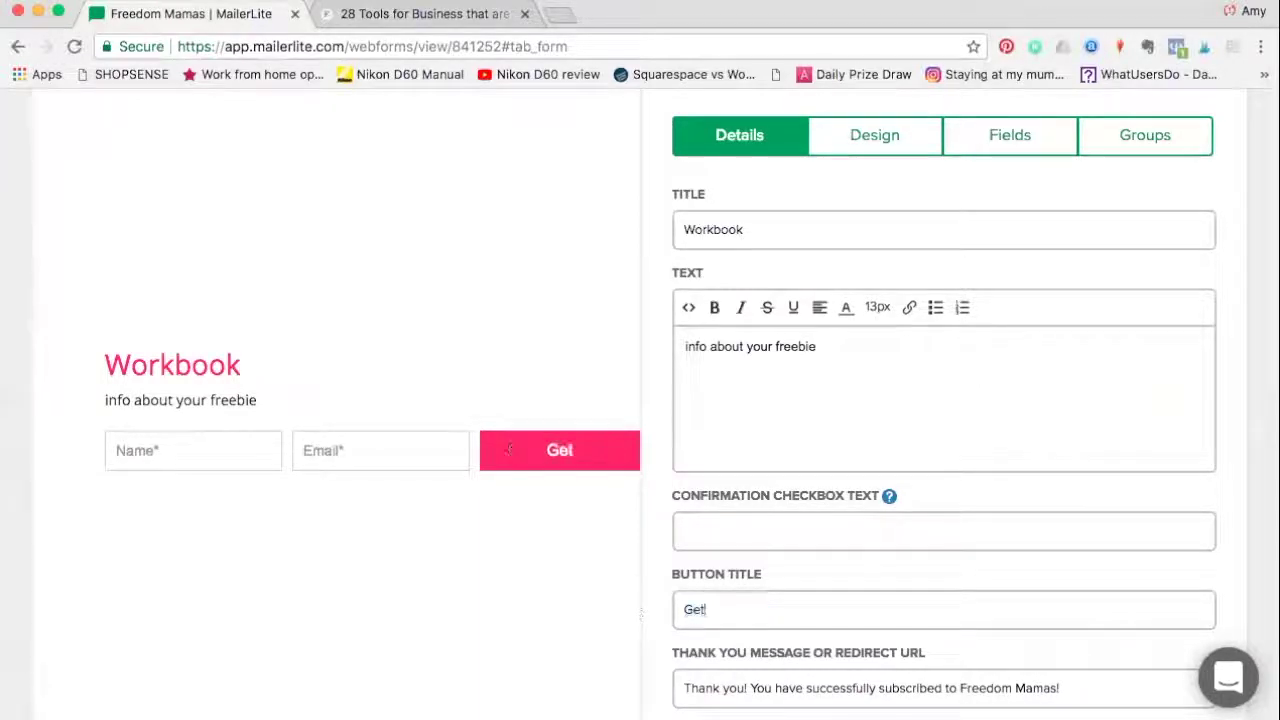
pyautogui.write(' Checklis')
pyautogui.press('BackSpace')
pyautogui.write('st!')
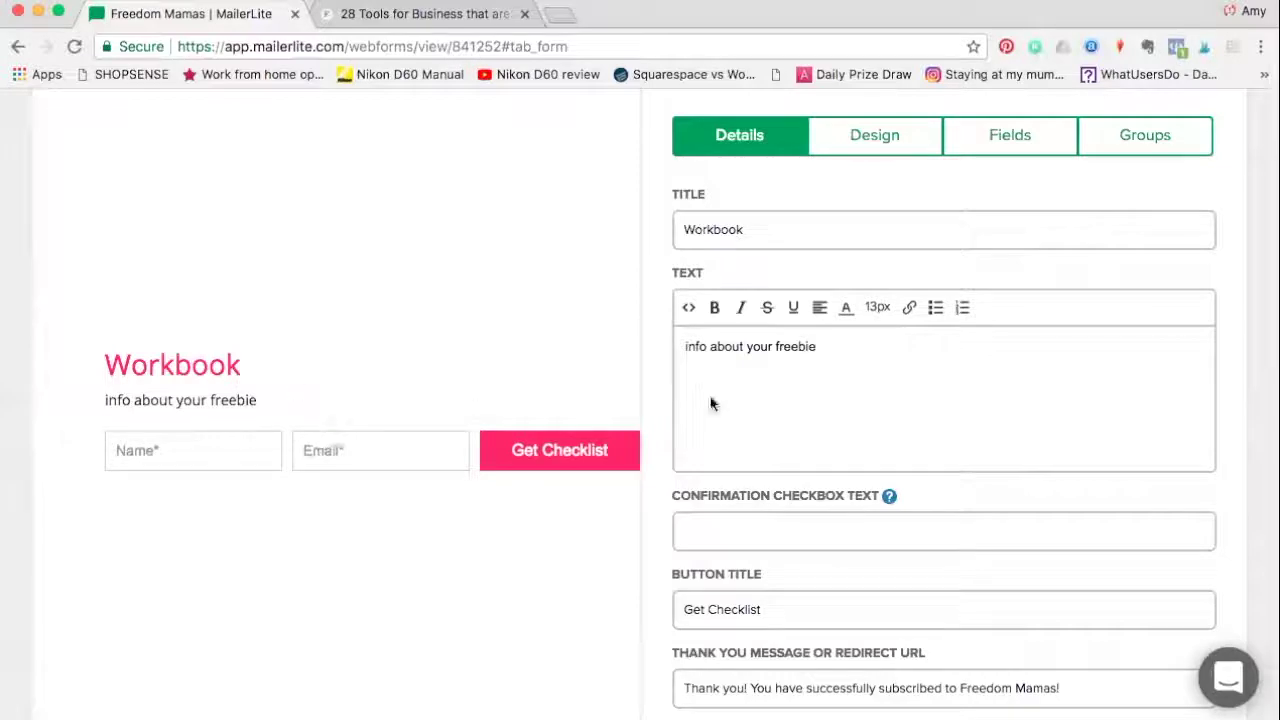
# Step: Clear the form's description text and its title
pyautogui.moveTo(874, 346); pyautogui.dragTo(543, 343)
pyautogui.press('BackSpace')
pyautogui.scroll(-1, 680, 265)
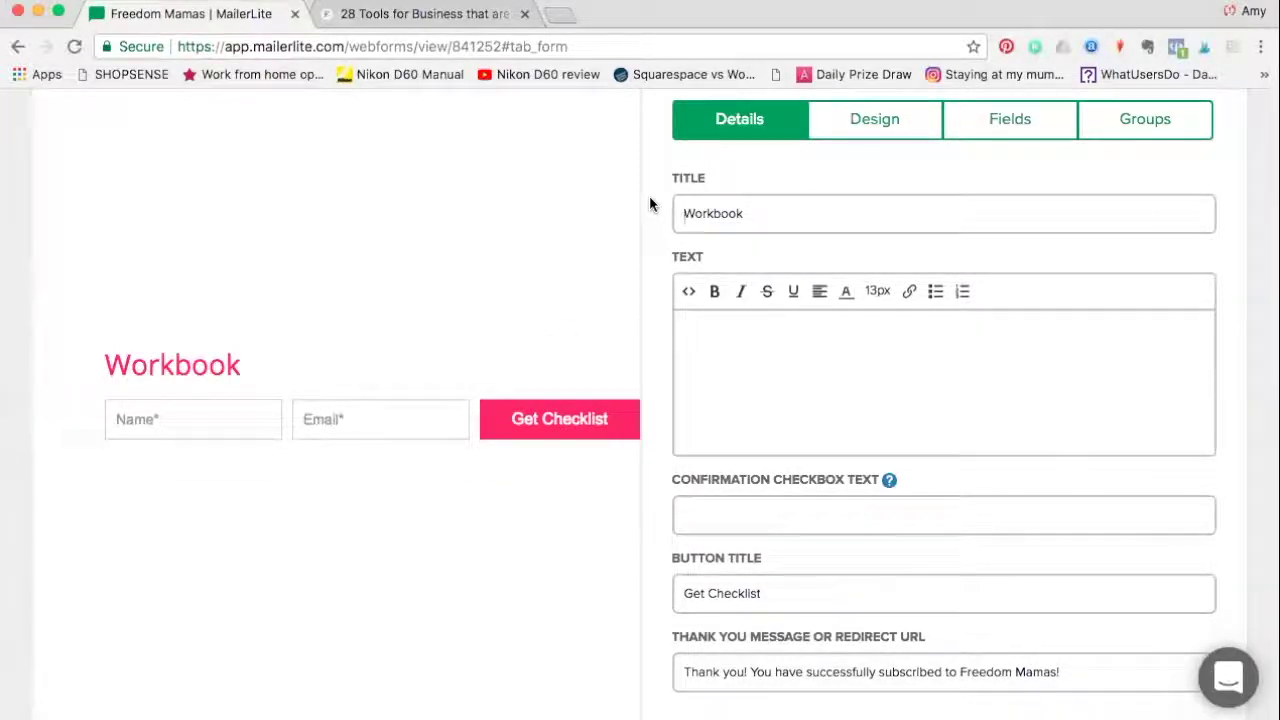
pyautogui.moveTo(746, 216); pyautogui.dragTo(668, 212)
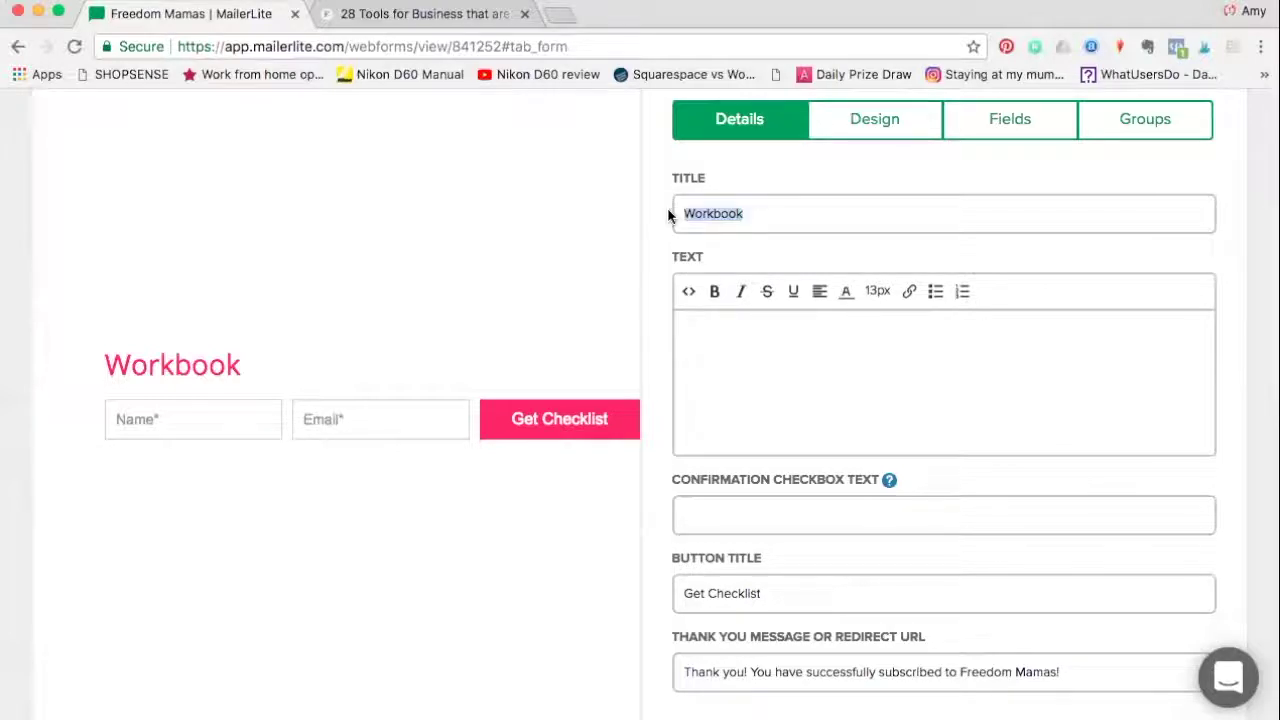
pyautogui.press('BackSpace')
# Step: Review the form's details, its design settings and the fields subscribers fill in
pyautogui.scroll(3, 748, 368)
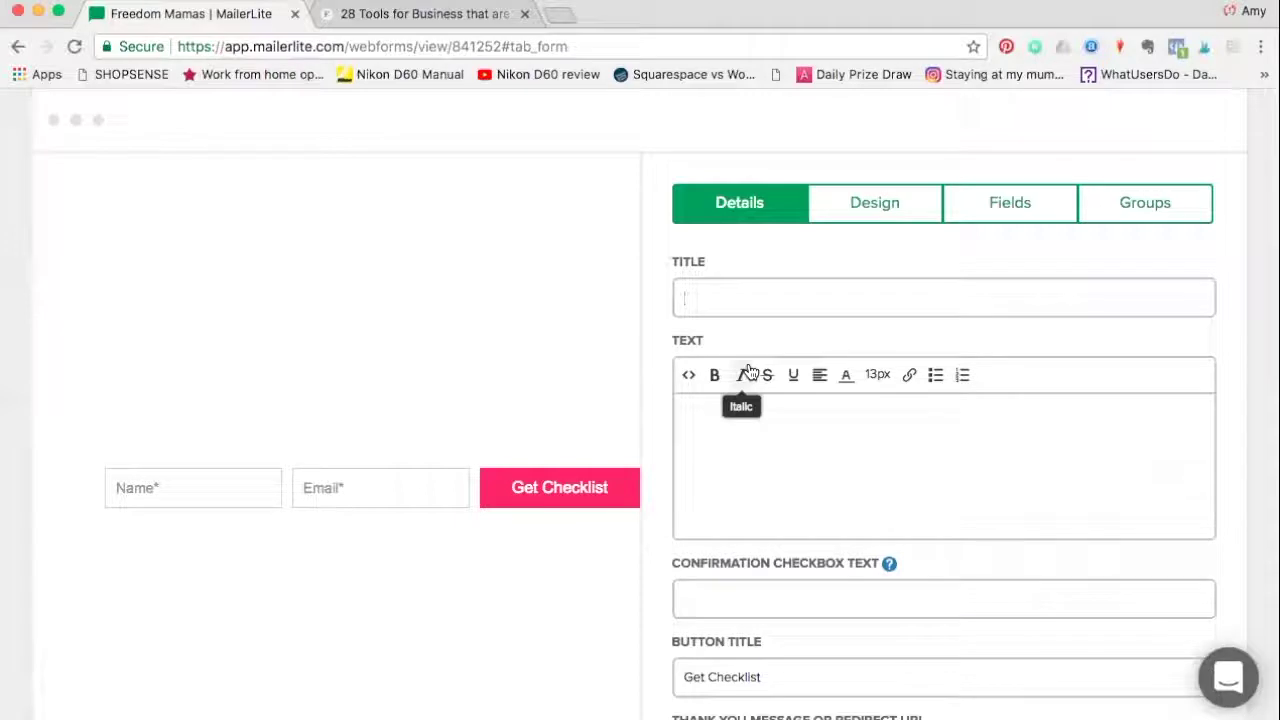
pyautogui.scroll(-3, 762, 395)
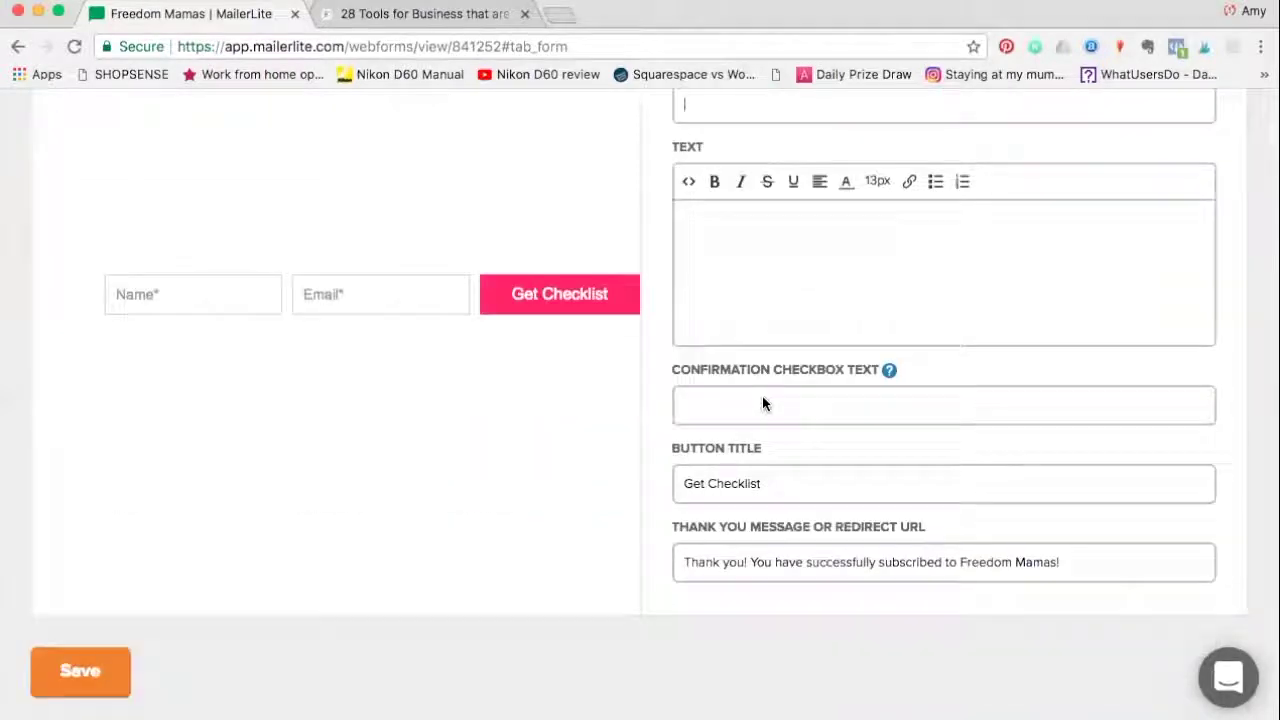
pyautogui.scroll(3, 762, 396)
pyautogui.click(870, 188)
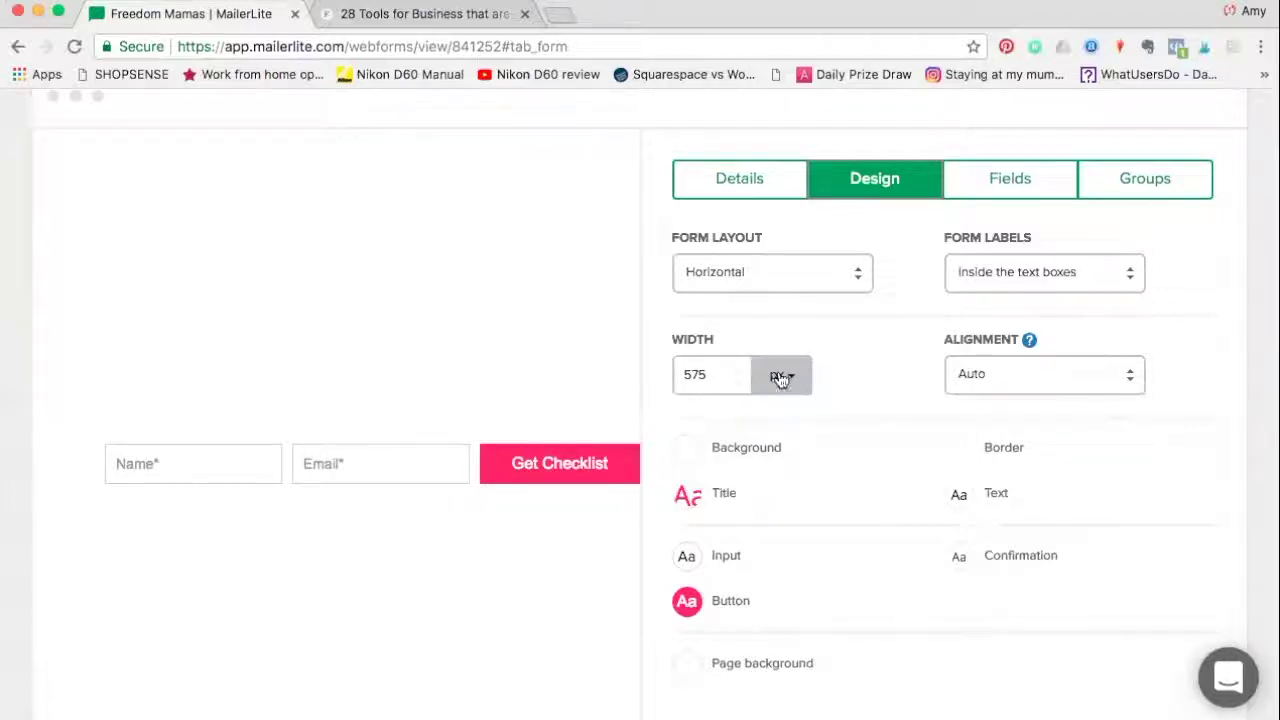
pyautogui.click(1003, 189)
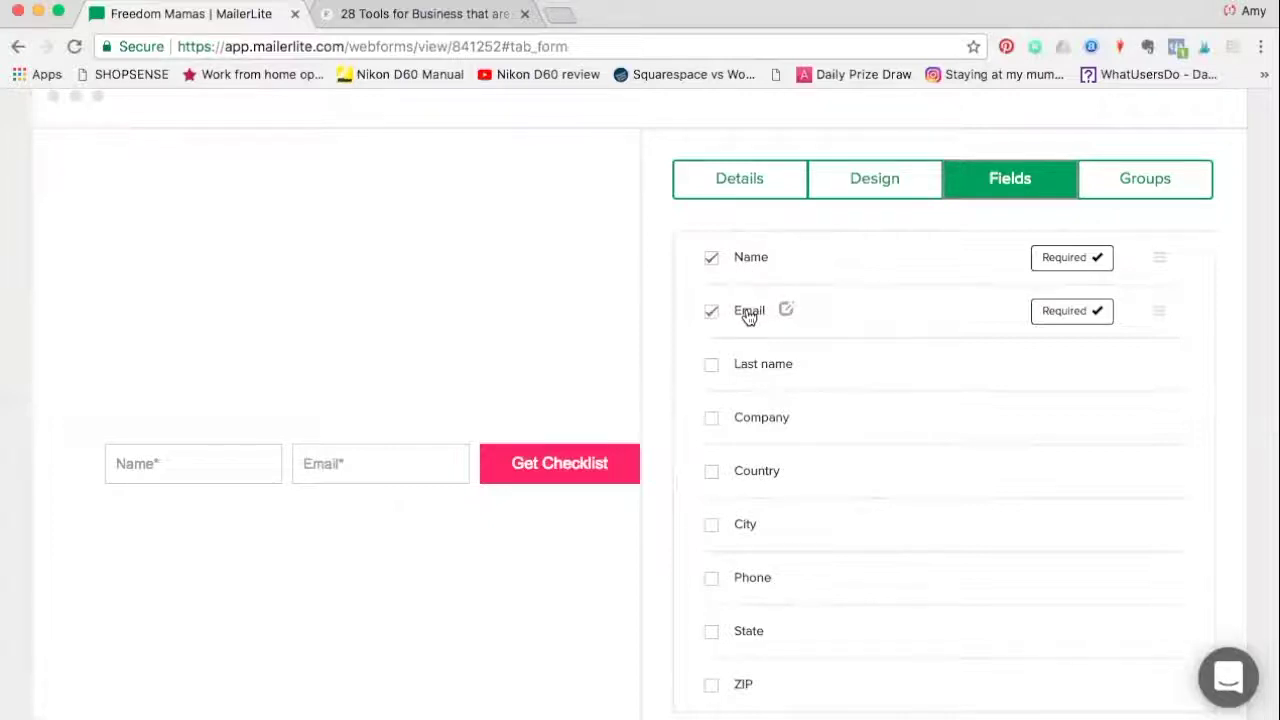
# Step: Check which subscriber groups the form is assigned to and save the form
pyautogui.click(1145, 178)
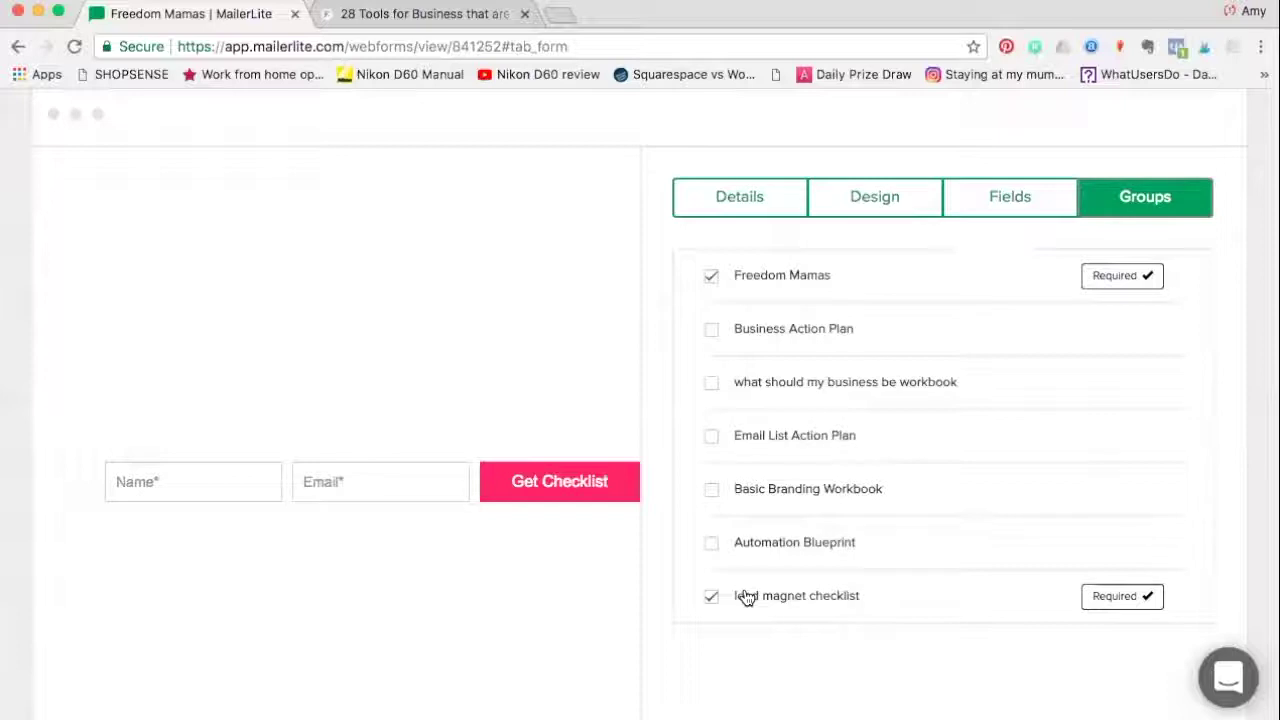
pyautogui.scroll(3, 690, 400)
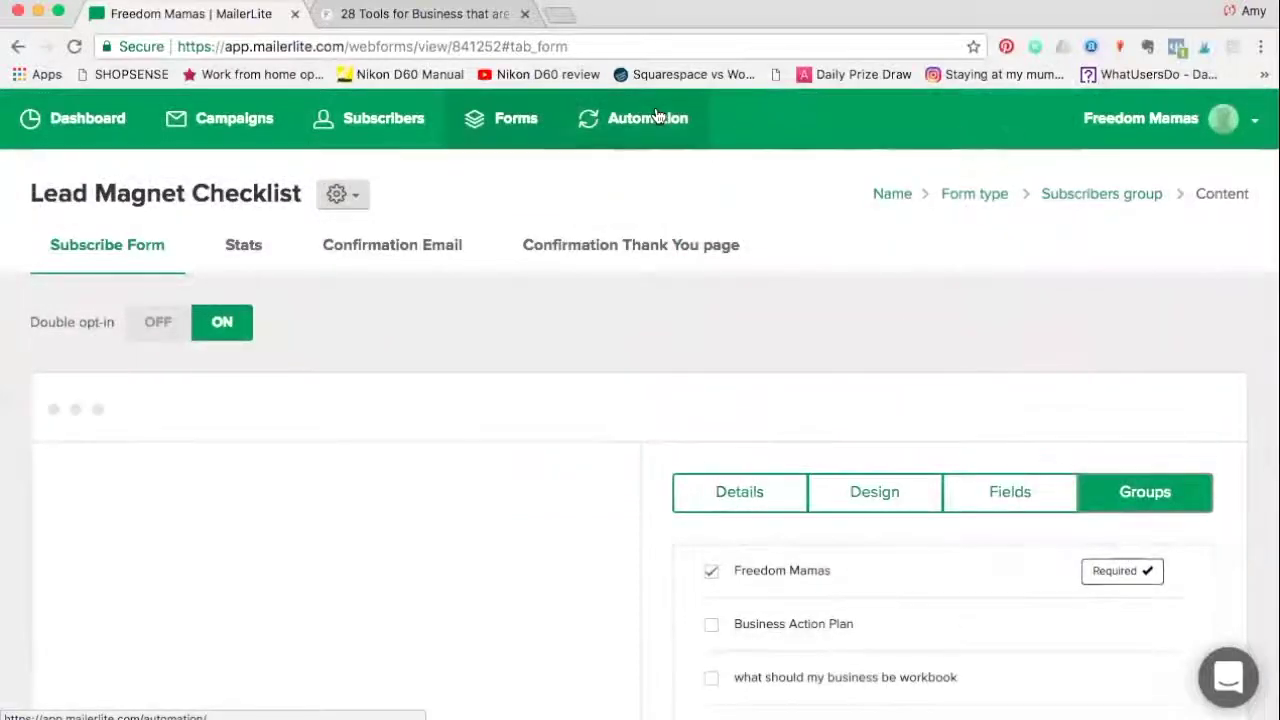
pyautogui.scroll(-2, 708, 414)
pyautogui.scroll(2, 708, 414)
pyautogui.scroll(-4, 708, 414)
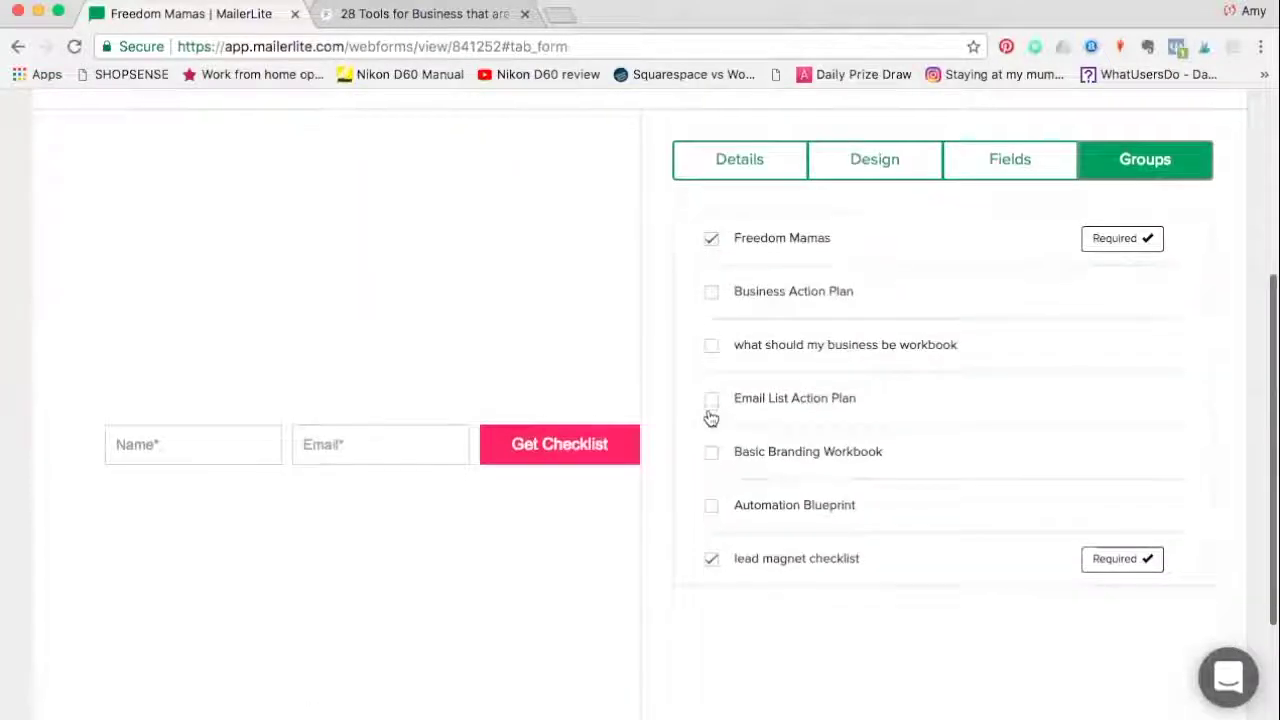
pyautogui.scroll(-2, 708, 414)
pyautogui.click(108, 648)
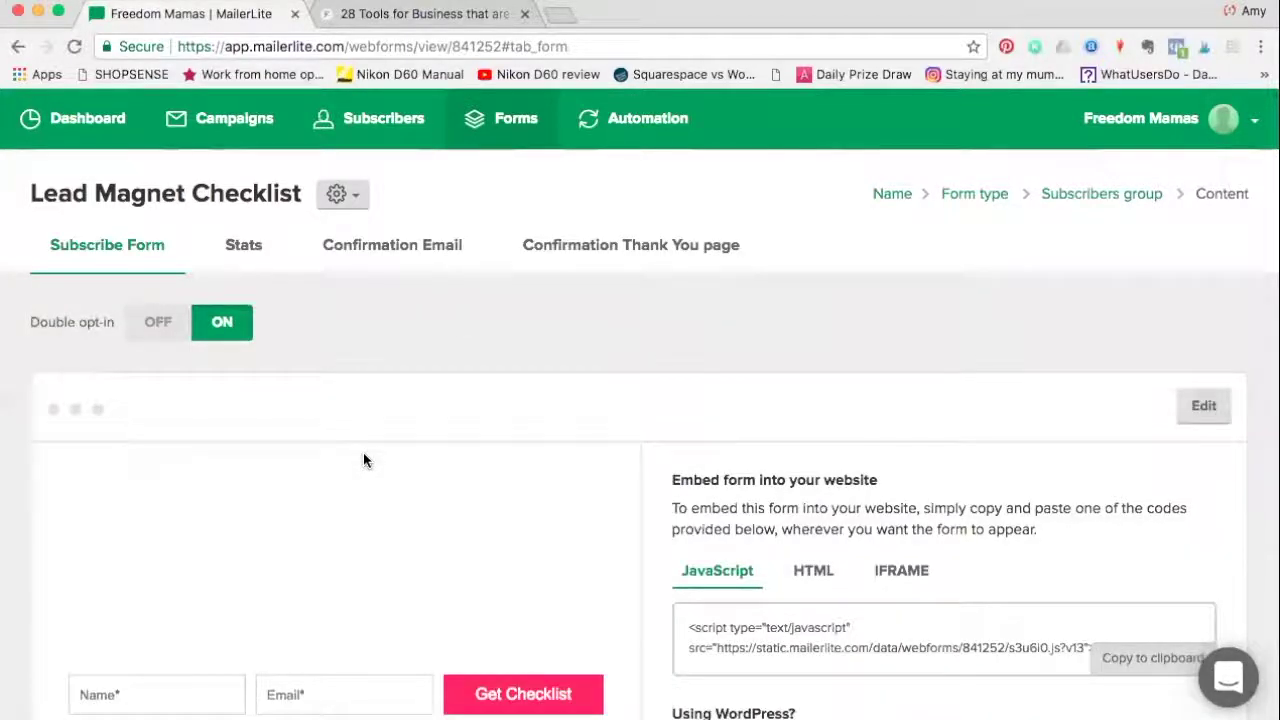
# Step: Create a new automation workflow and name it "Lead Magnet Checklist 2"
pyautogui.click(650, 120)
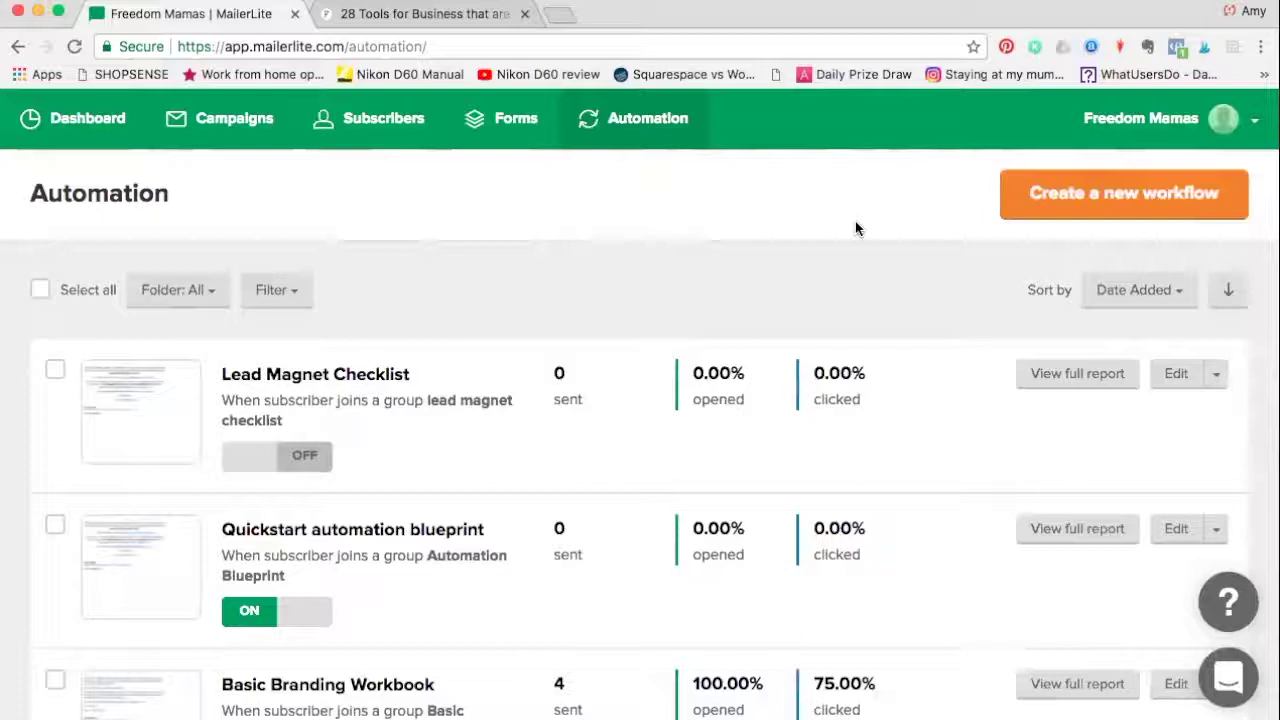
pyautogui.click(1116, 197)
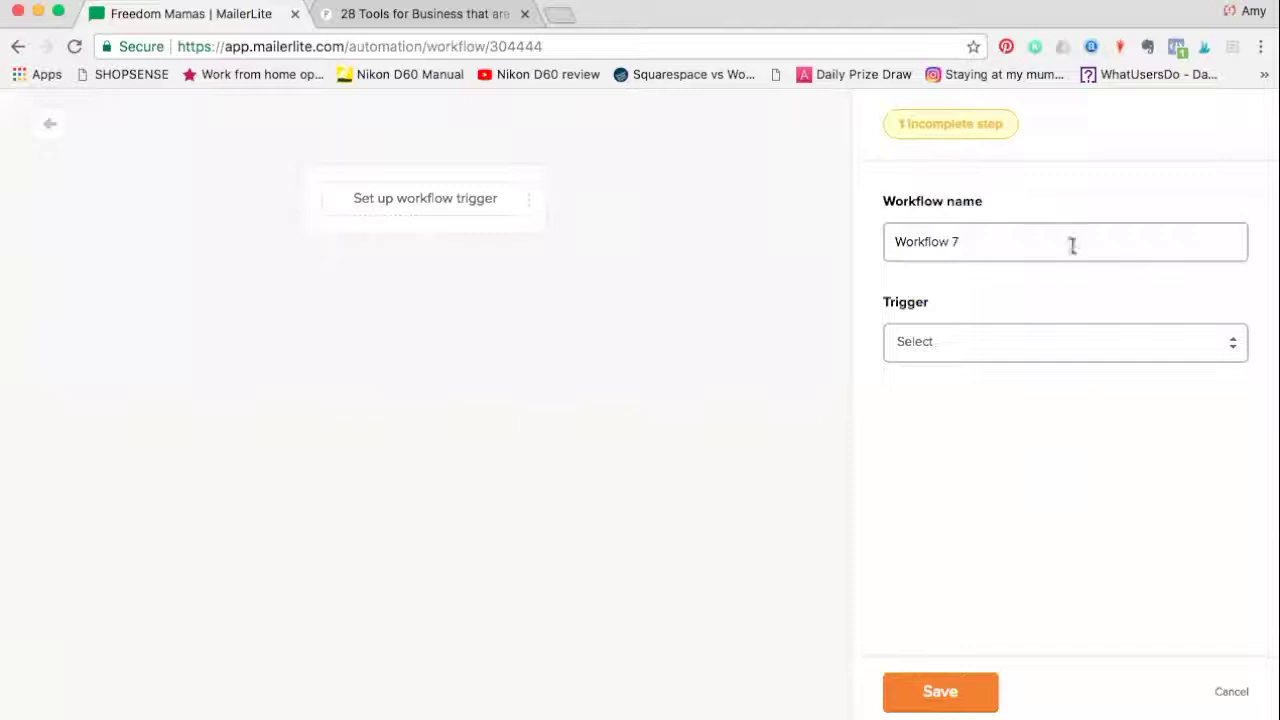
pyautogui.moveTo(960, 243); pyautogui.dragTo(872, 238)
pyautogui.write('Lead Magnet Checklist ')
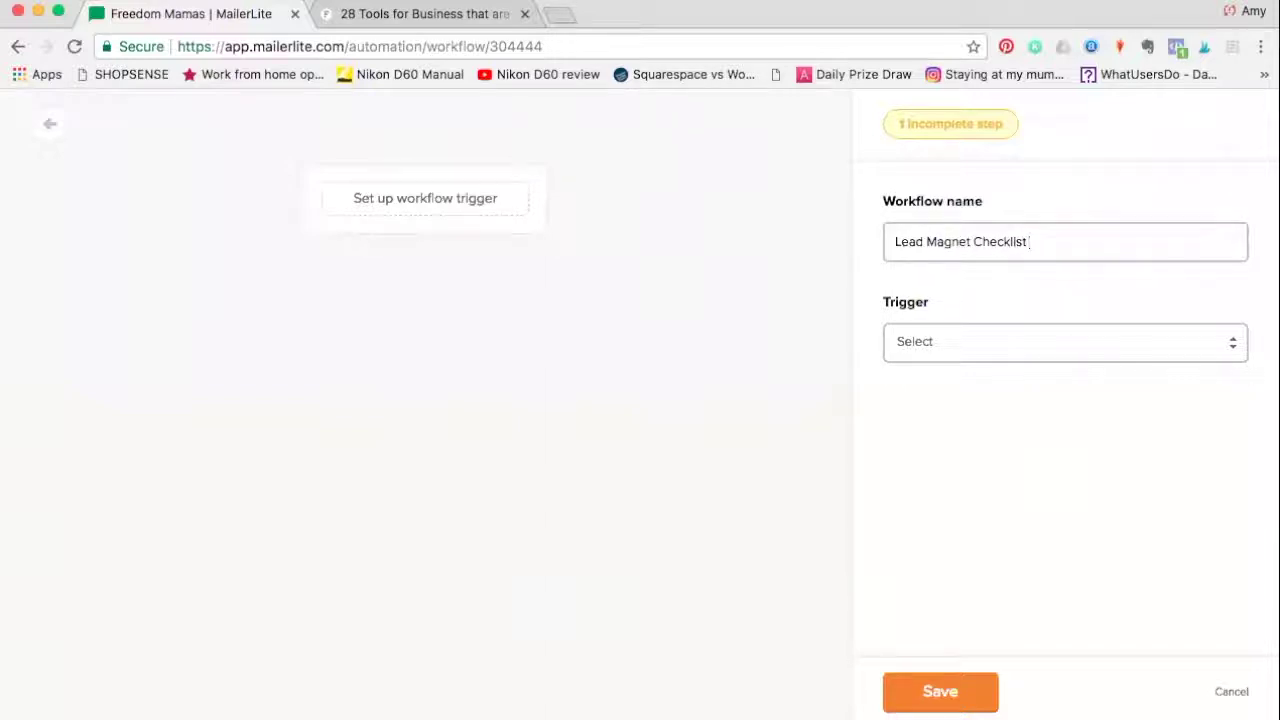
pyautogui.write('2')
# Step: Set the workflow trigger to "When subscriber joins a group" with the lead magnet checklist group, and save it
pyautogui.click(1235, 350)
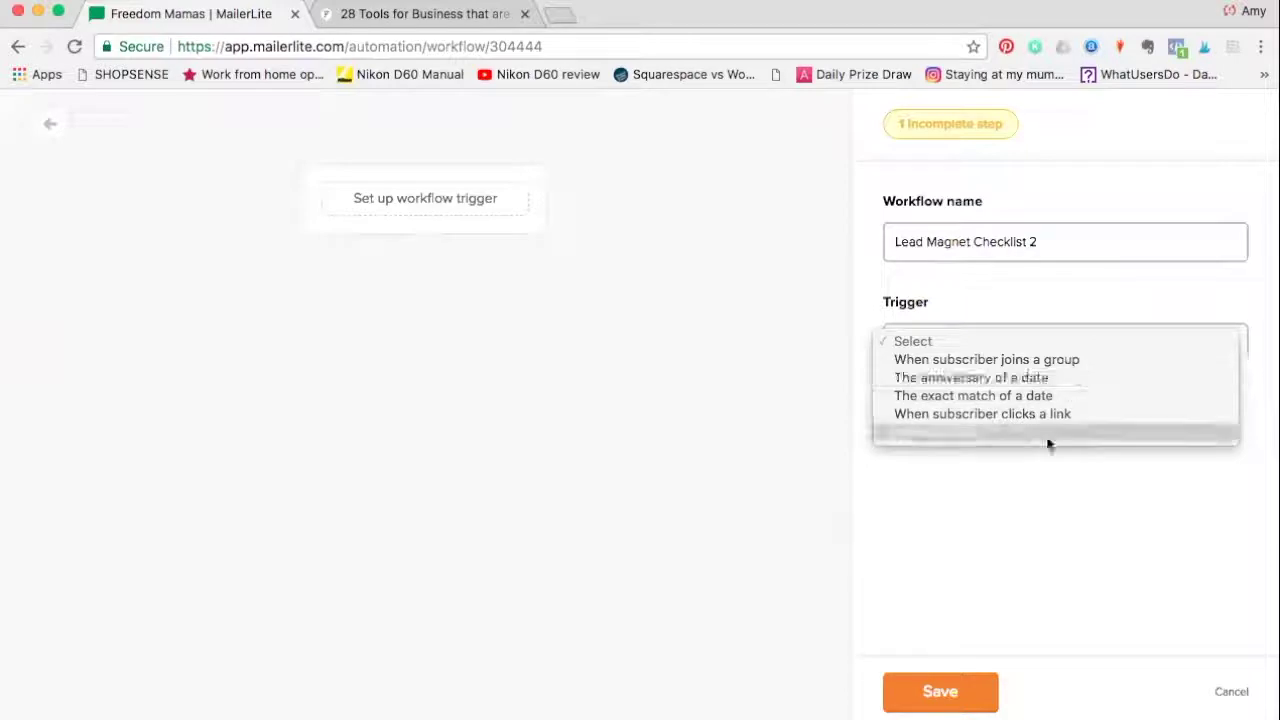
pyautogui.click(1048, 362)
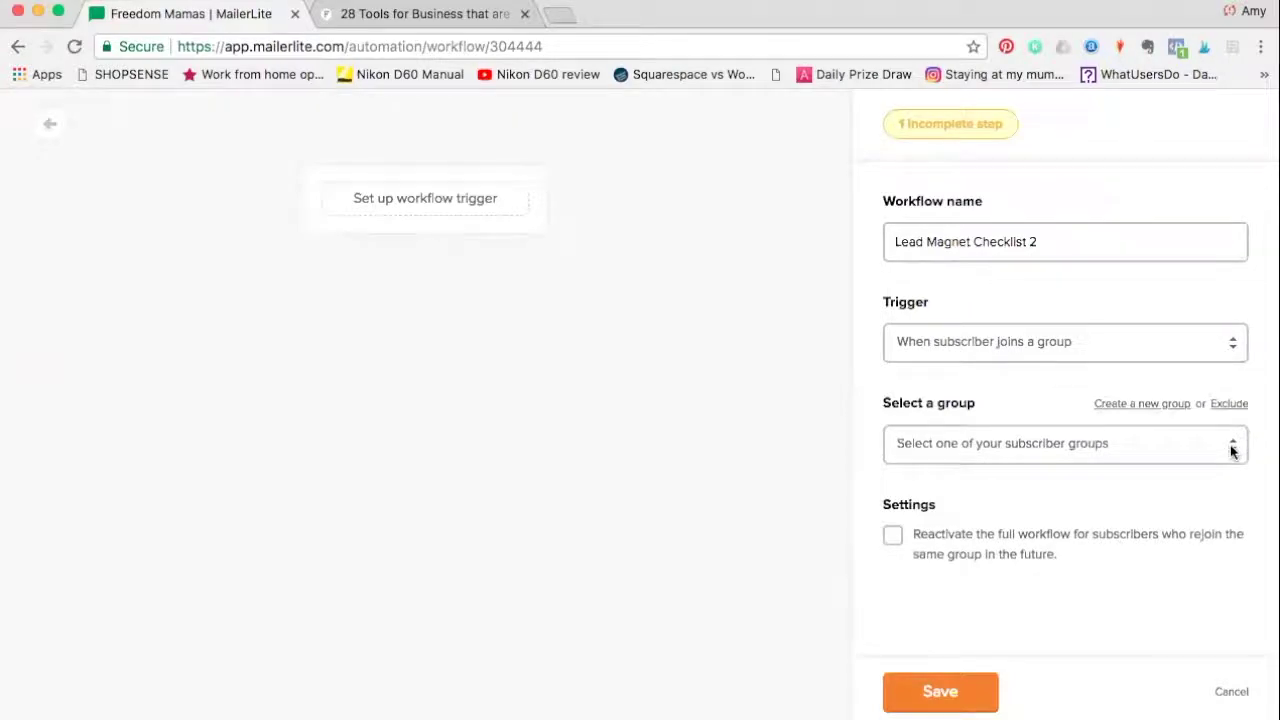
pyautogui.click(1232, 452)
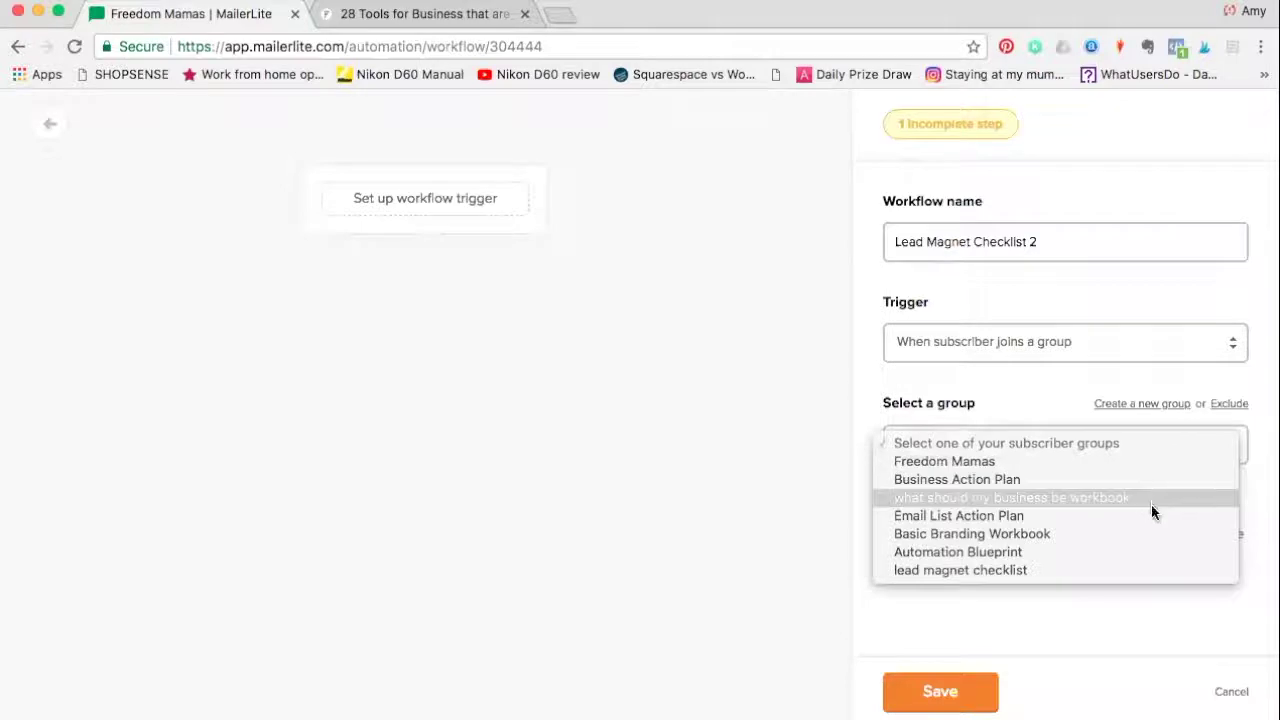
pyautogui.click(1133, 572)
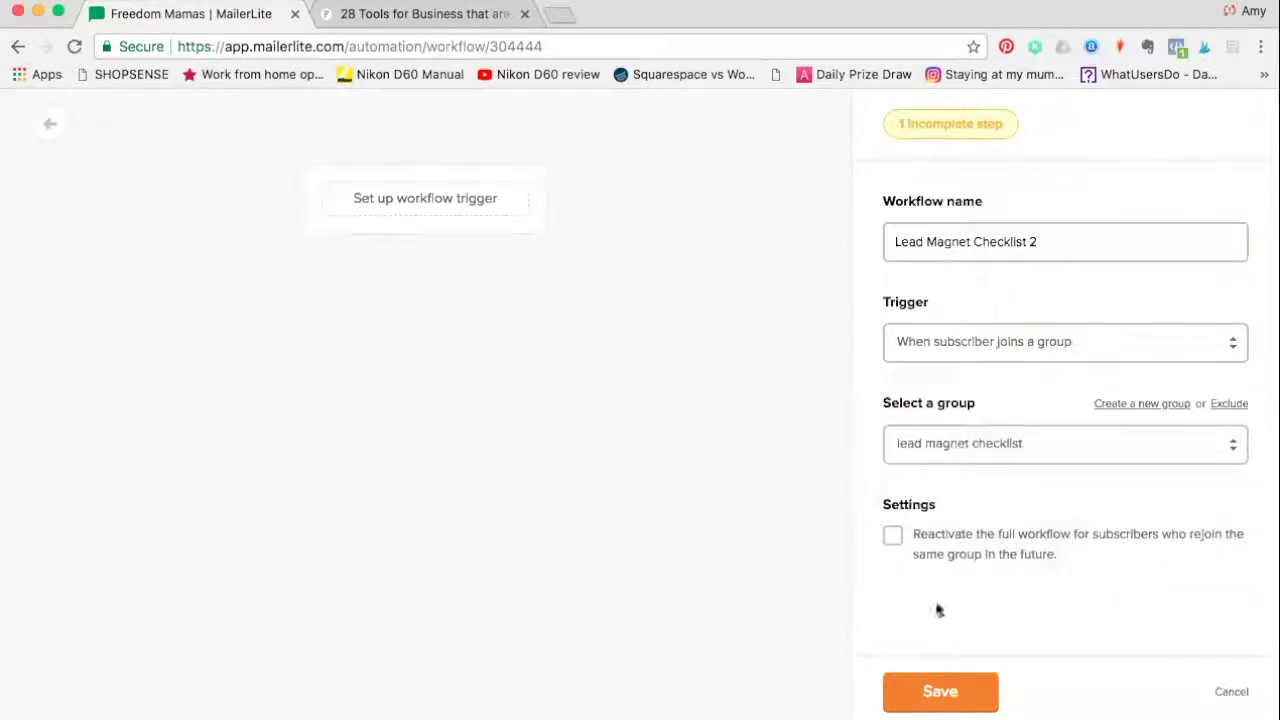
pyautogui.click(945, 692)
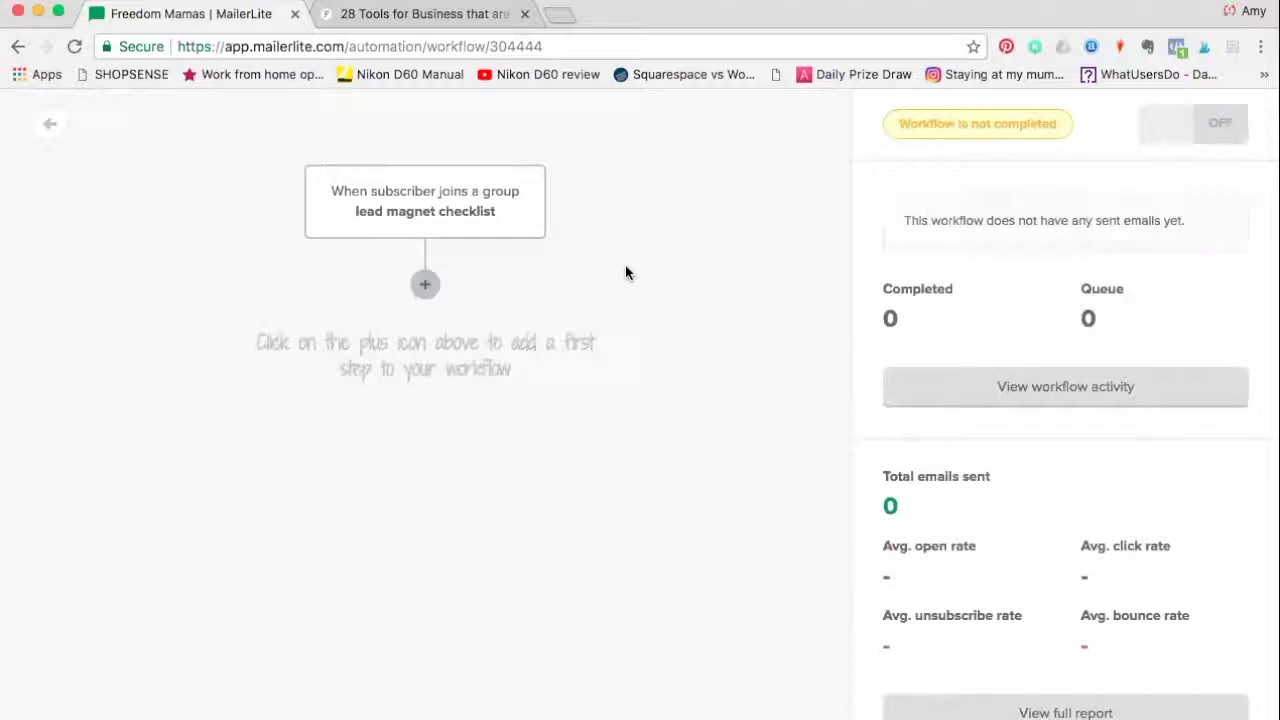
# Step: Add an email as the first step after the lead magnet checklist group trigger in the workflow
pyautogui.click(426, 287)
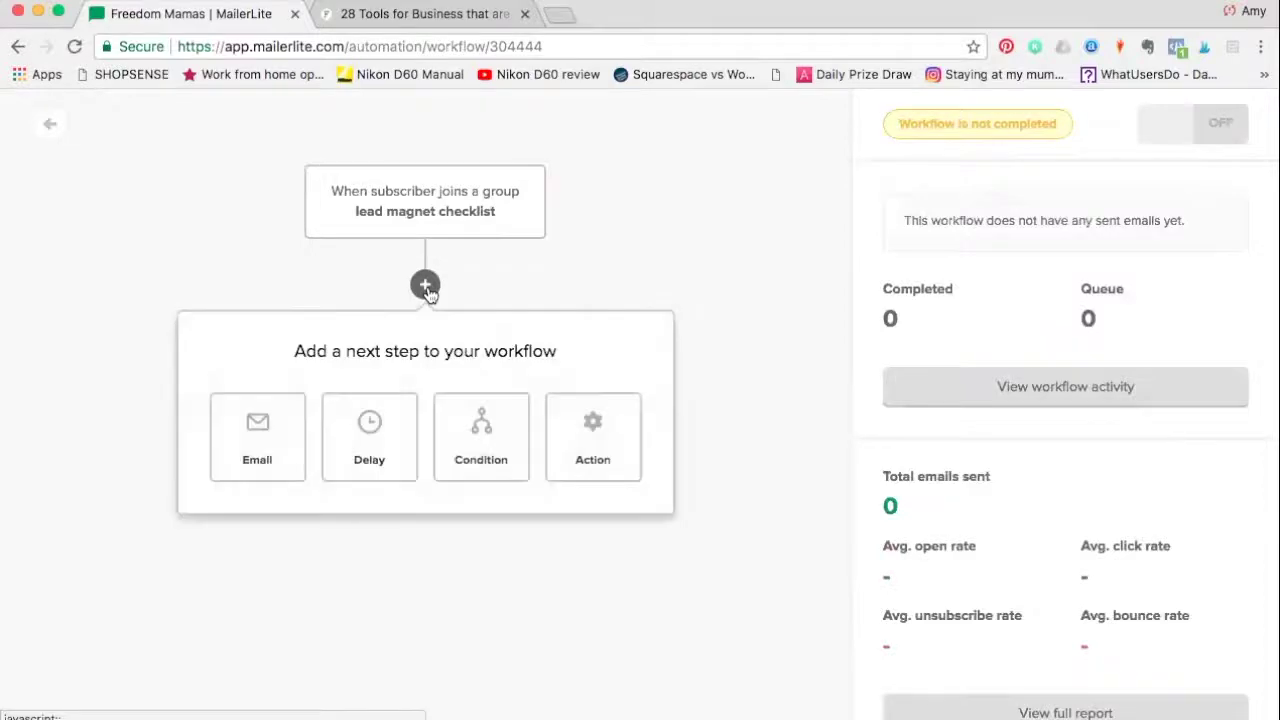
pyautogui.click(270, 422)
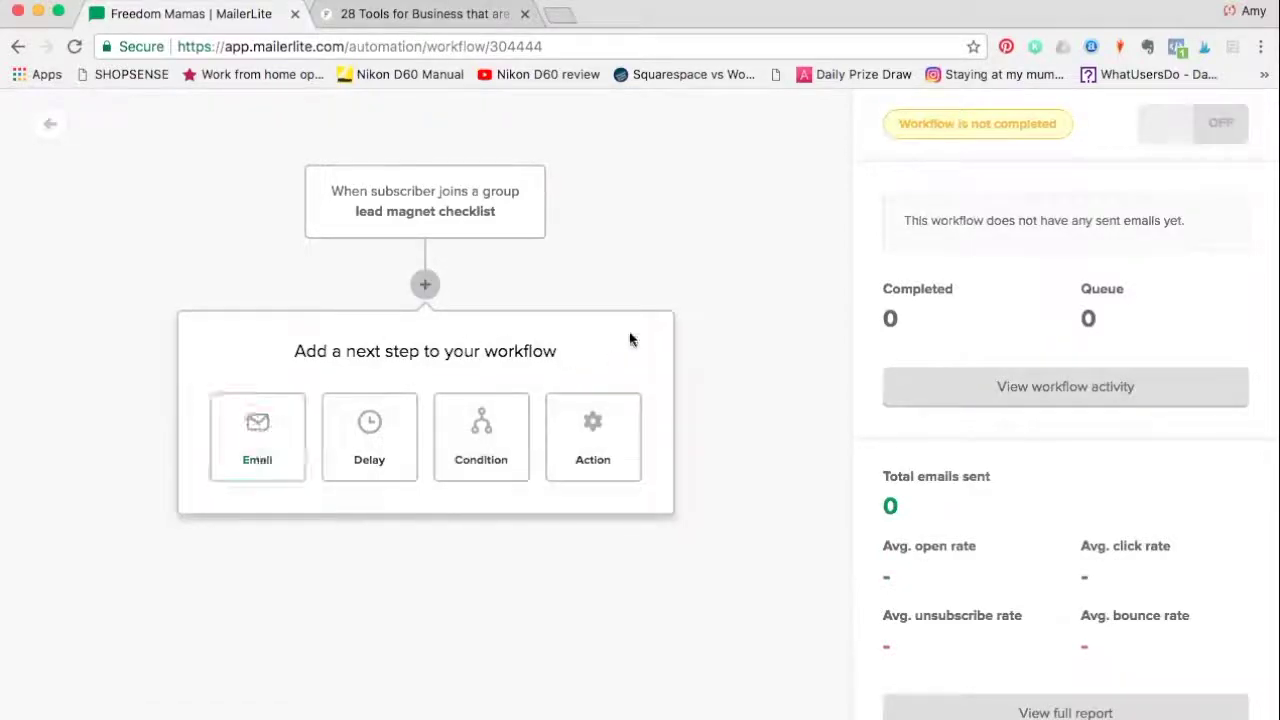
pyautogui.click(258, 430)
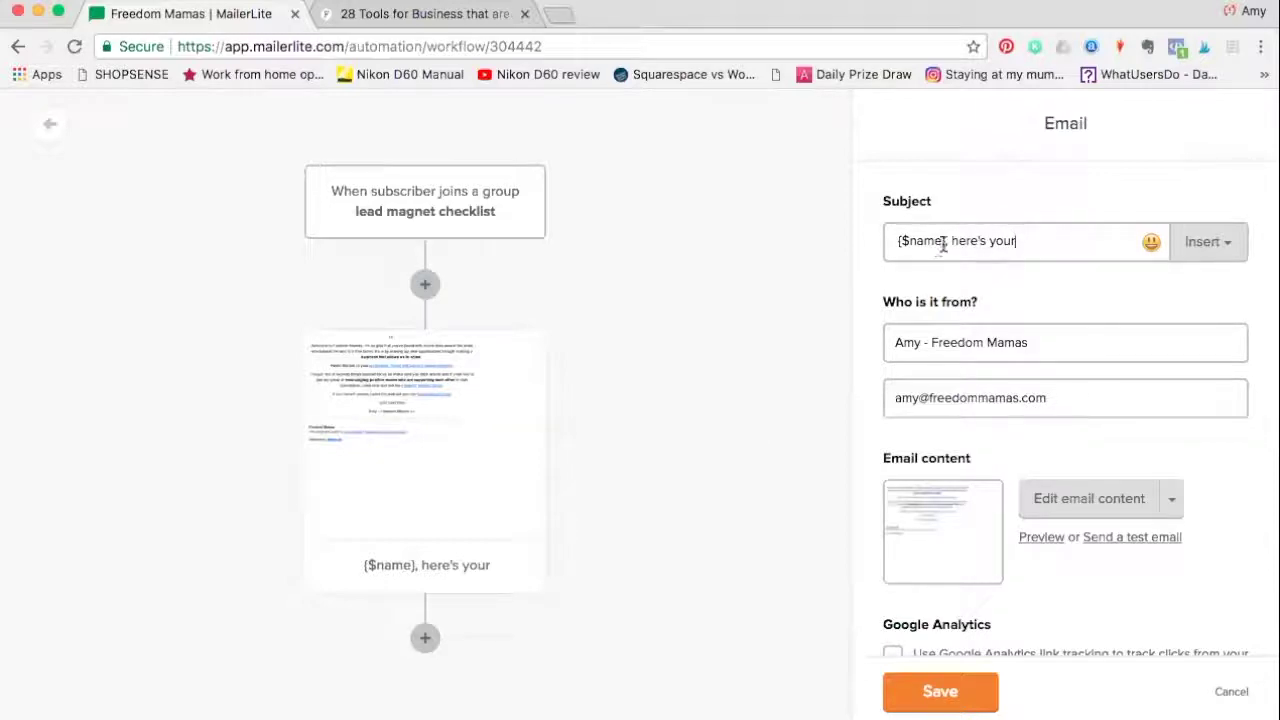
# Step: Complete the email subject so it reads "{$name}, here's your lead magnet checklist", keeping the name personalization tag
pyautogui.moveTo(945, 244); pyautogui.dragTo(888, 245)
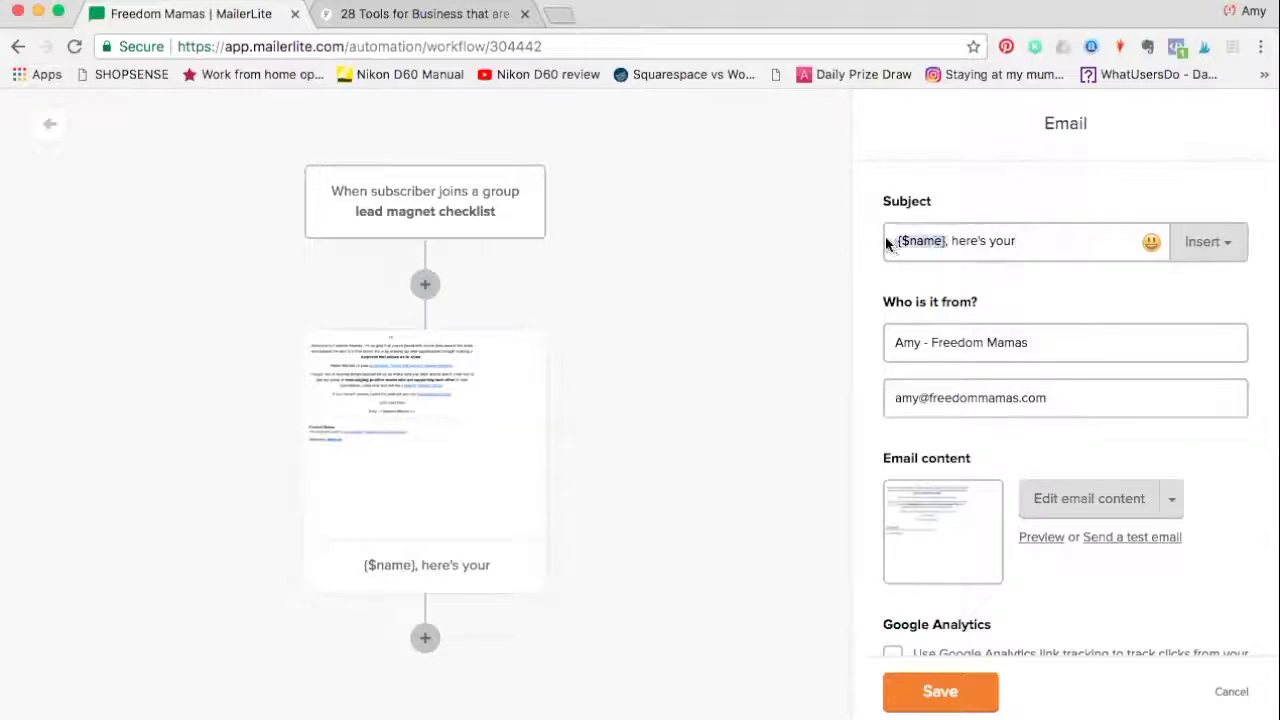
pyautogui.click(1233, 245)
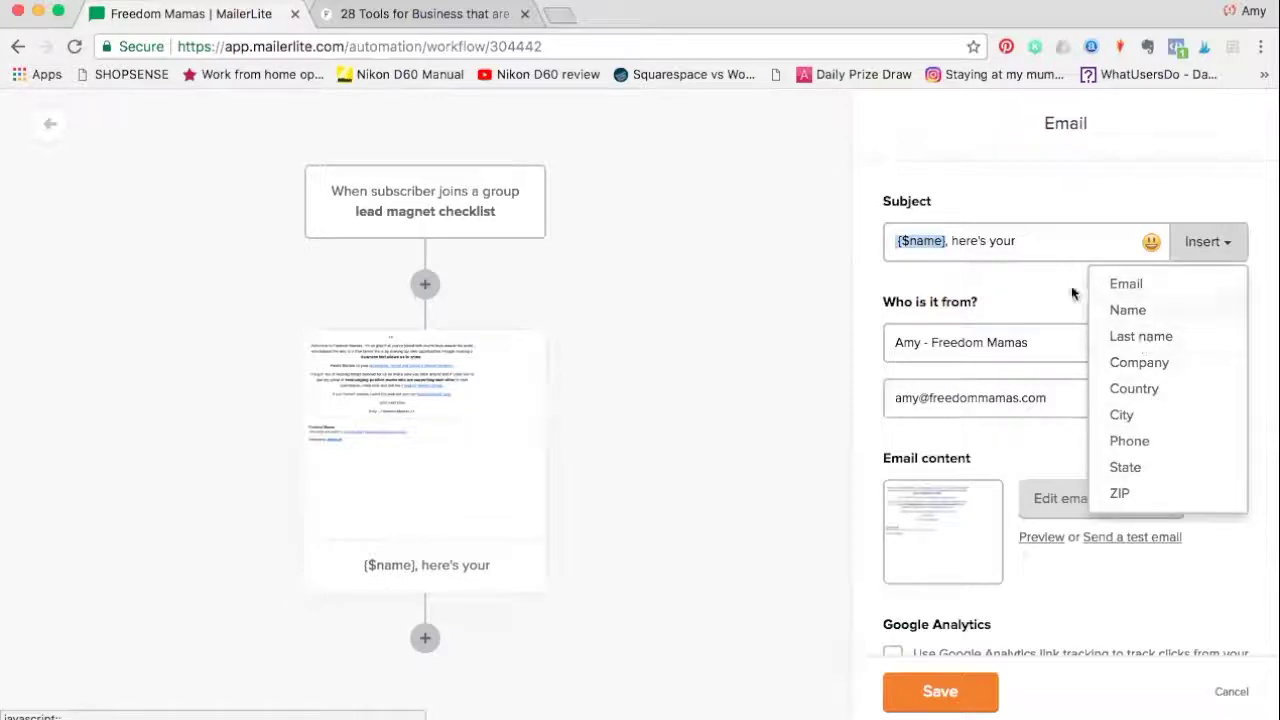
pyautogui.click(1034, 241)
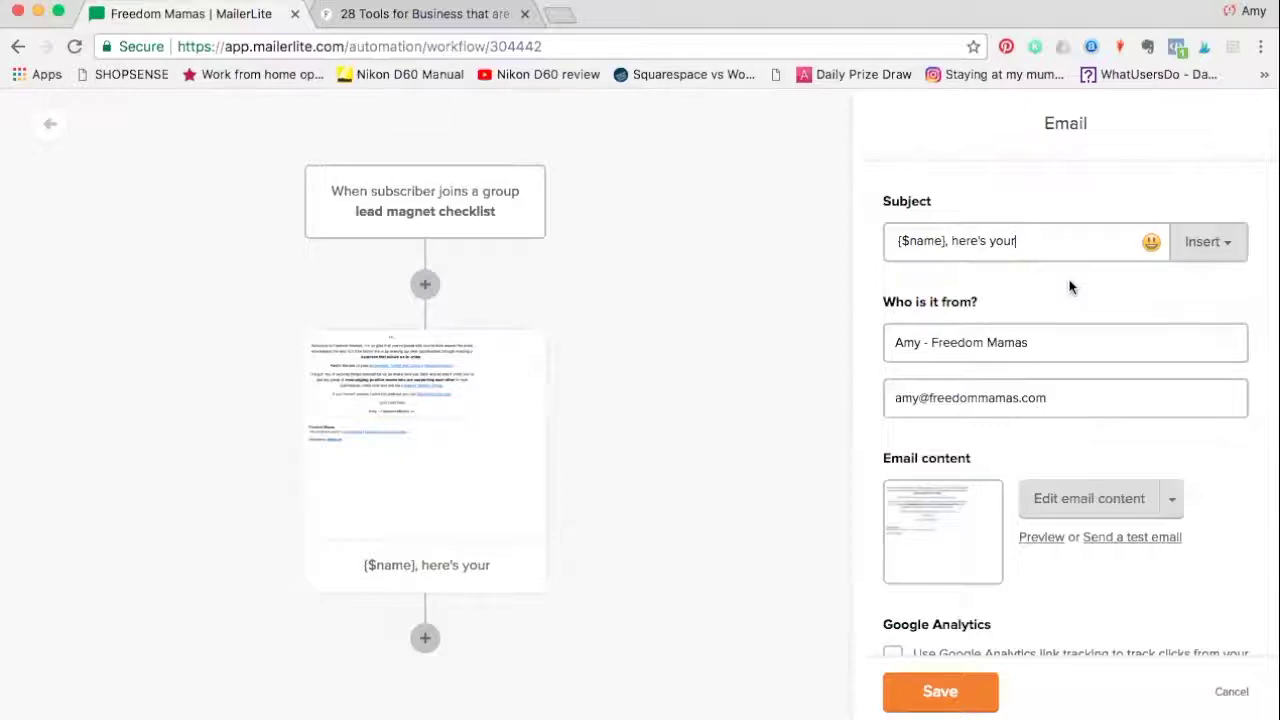
pyautogui.write('lead ')
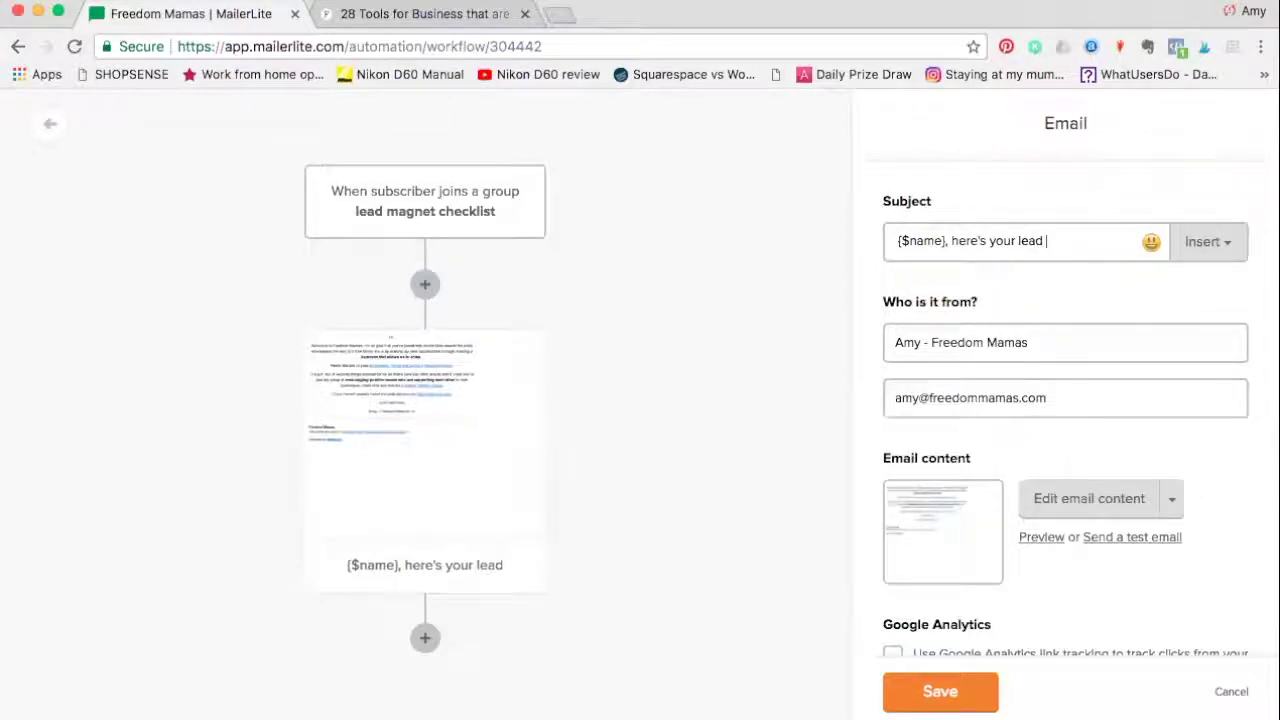
pyautogui.write('magnet')
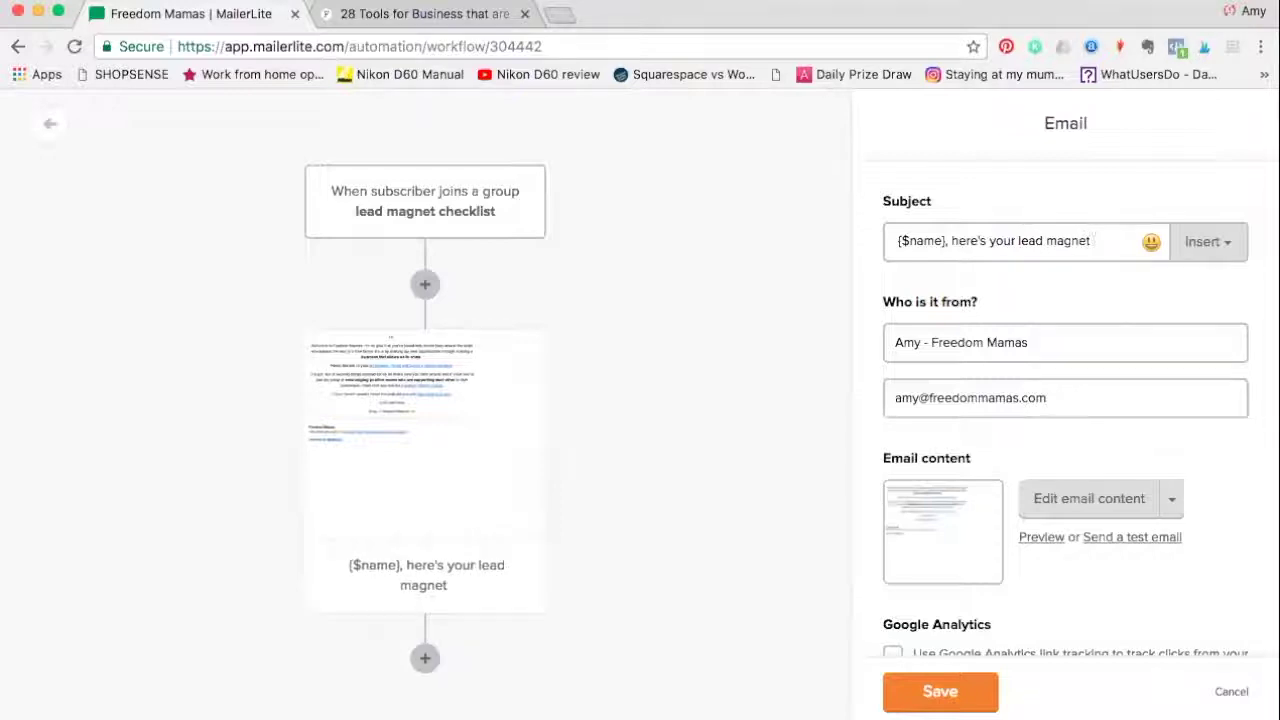
pyautogui.write(' checklist')
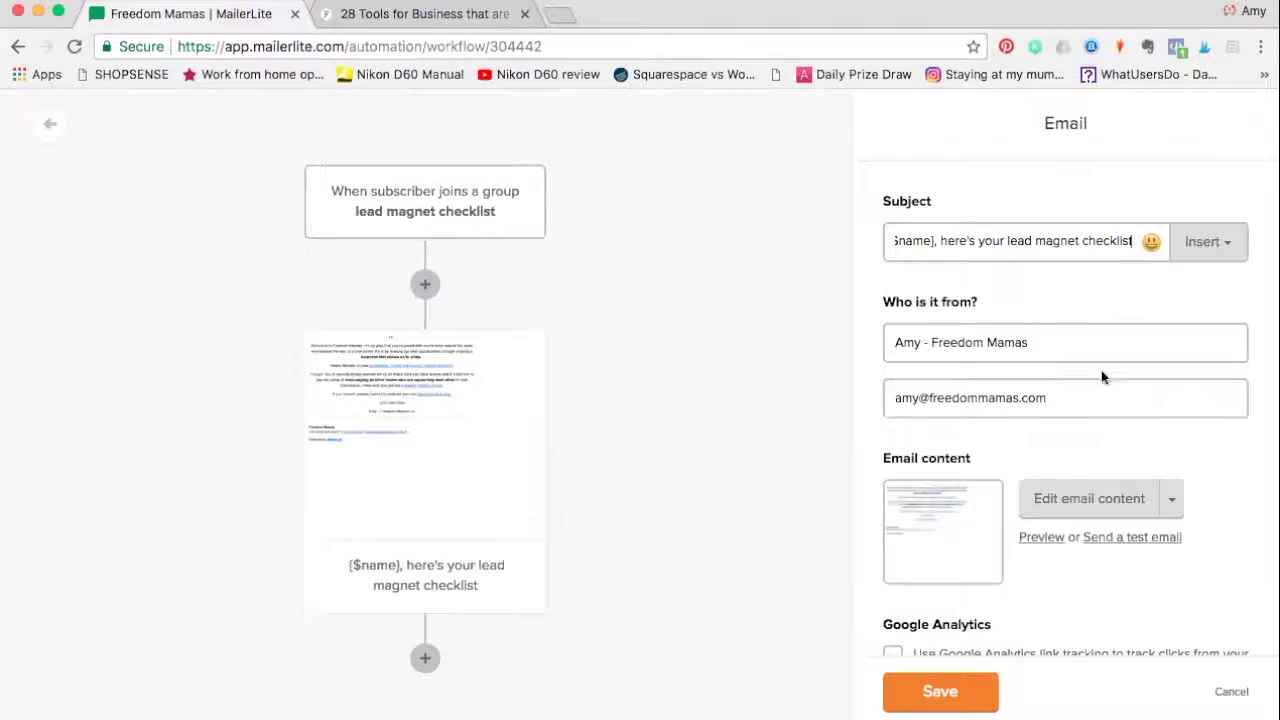
# Step: Check the sender name, sender address and remaining email settings, and save the email step
pyautogui.scroll(-2, 1101, 370)
pyautogui.moveTo(1063, 296); pyautogui.dragTo(870, 290)
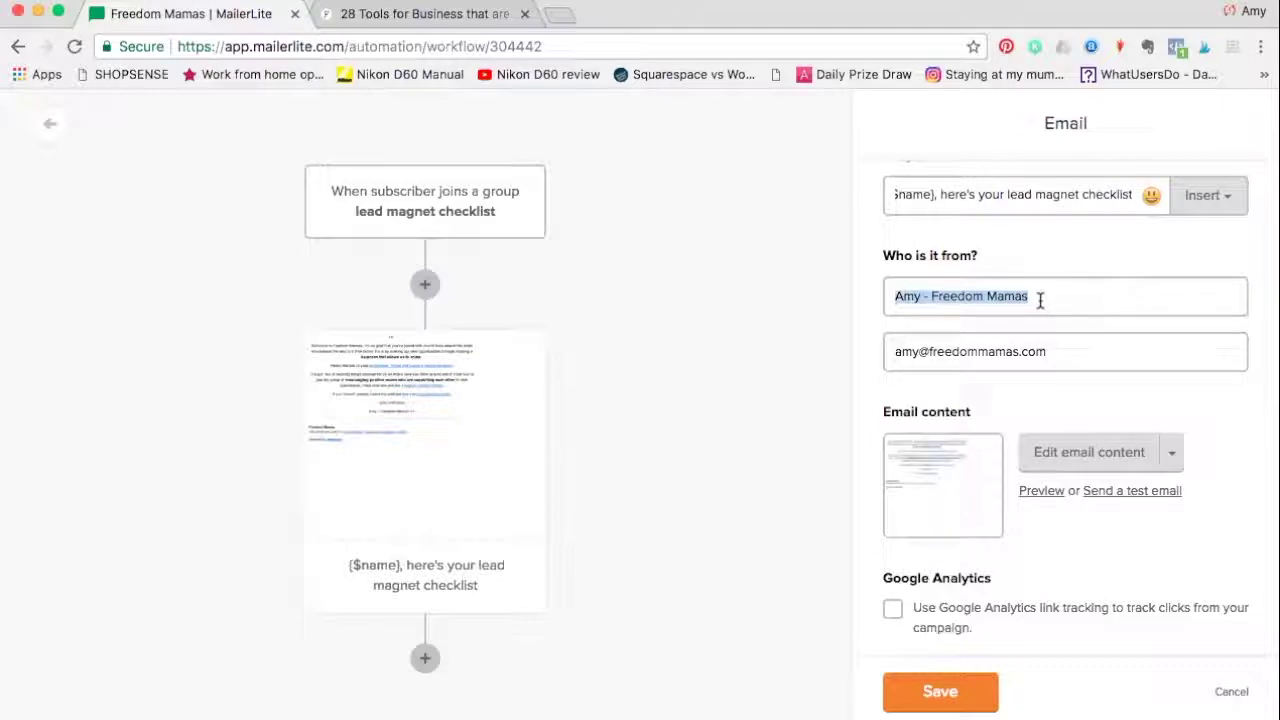
pyautogui.moveTo(1063, 357); pyautogui.dragTo(889, 337)
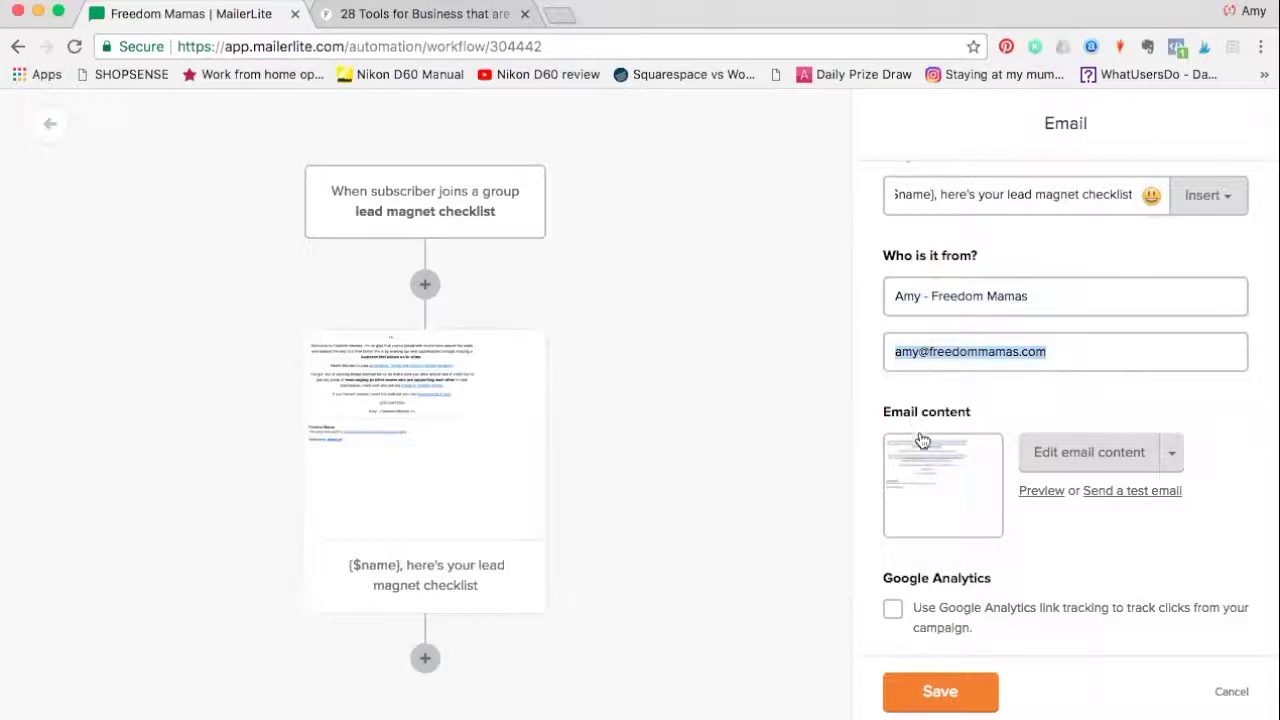
pyautogui.scroll(-2, 922, 441)
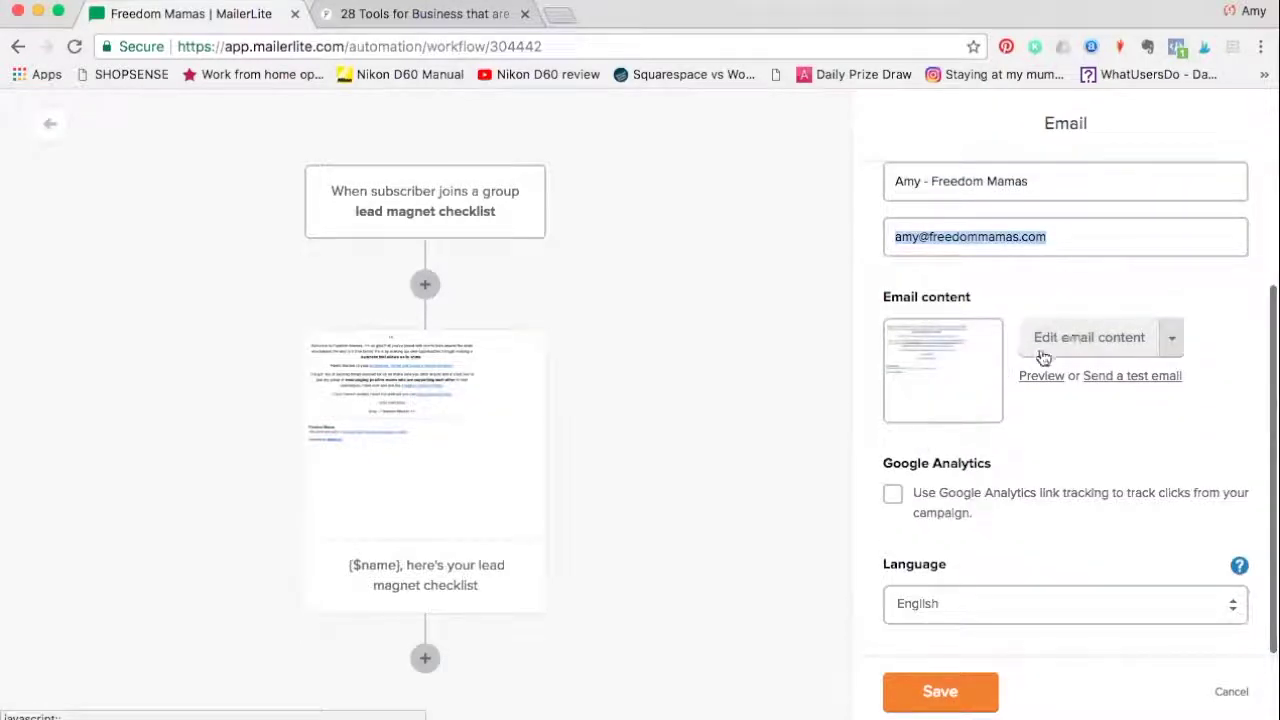
pyautogui.click(968, 693)
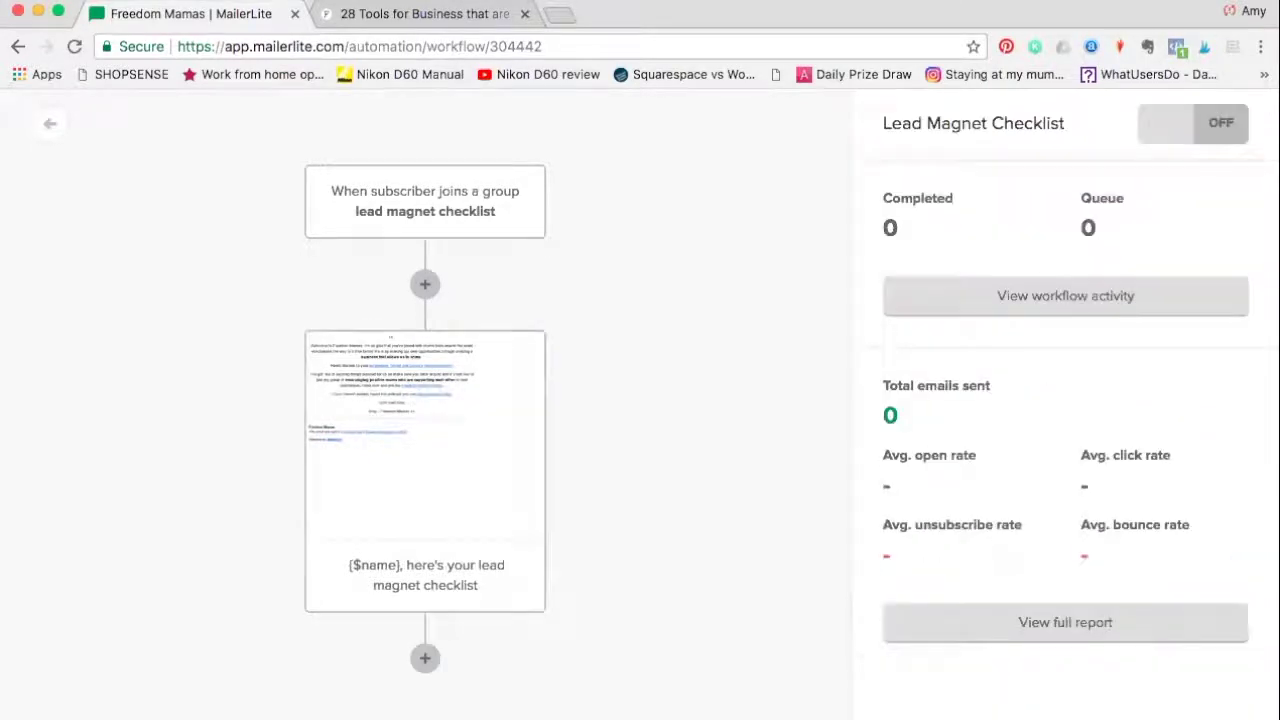
# Step: Open the content of the workflow's lead magnet email for editing
pyautogui.click(445, 413)
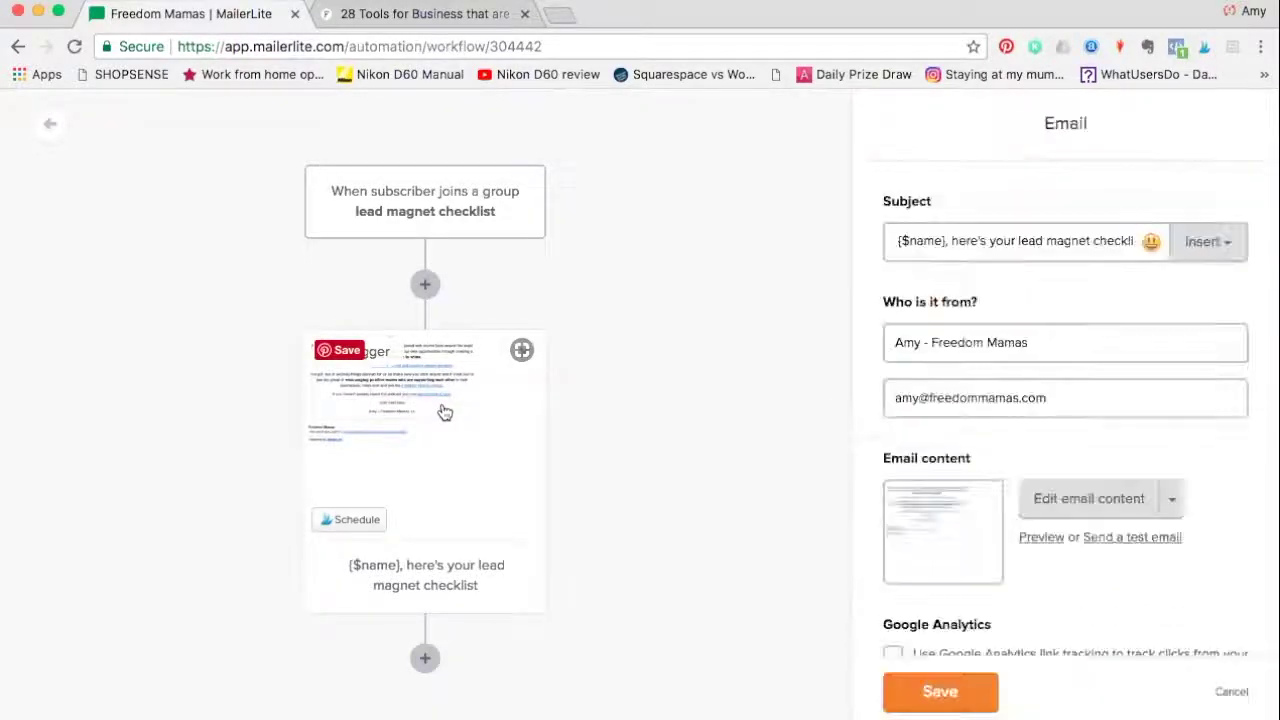
pyautogui.click(1088, 500)
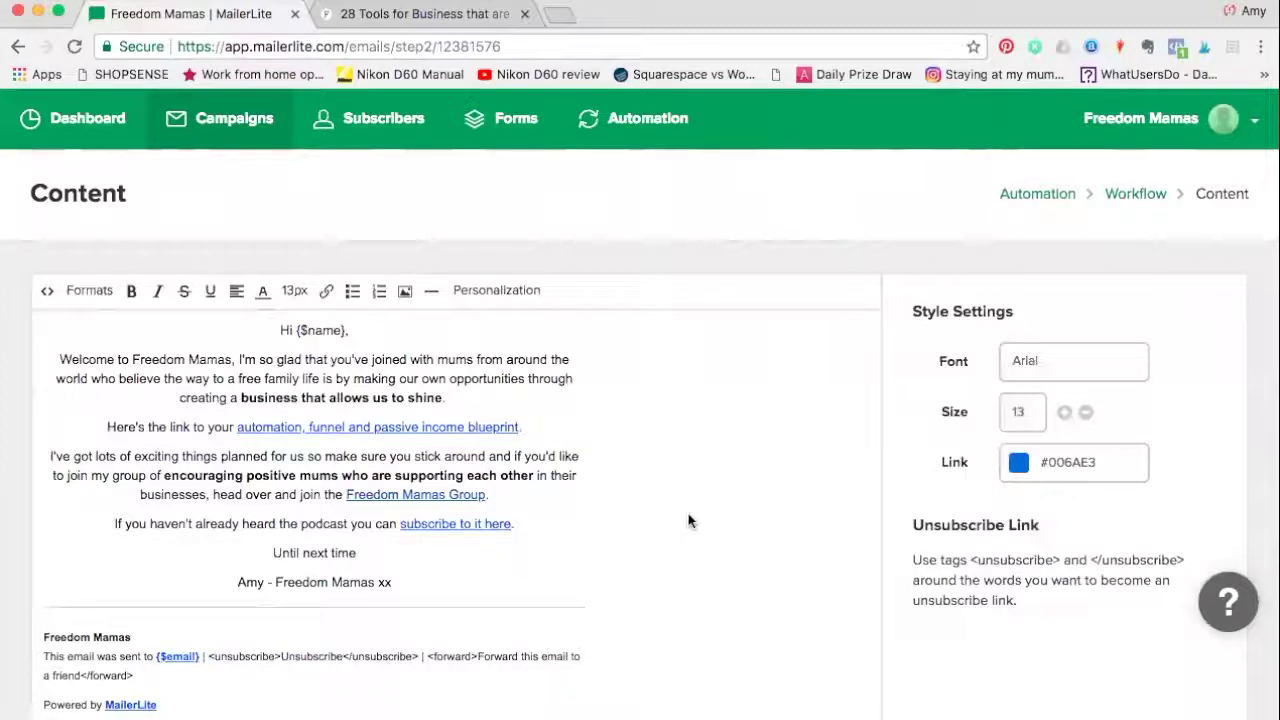
pyautogui.scroll(-1, 688, 520)
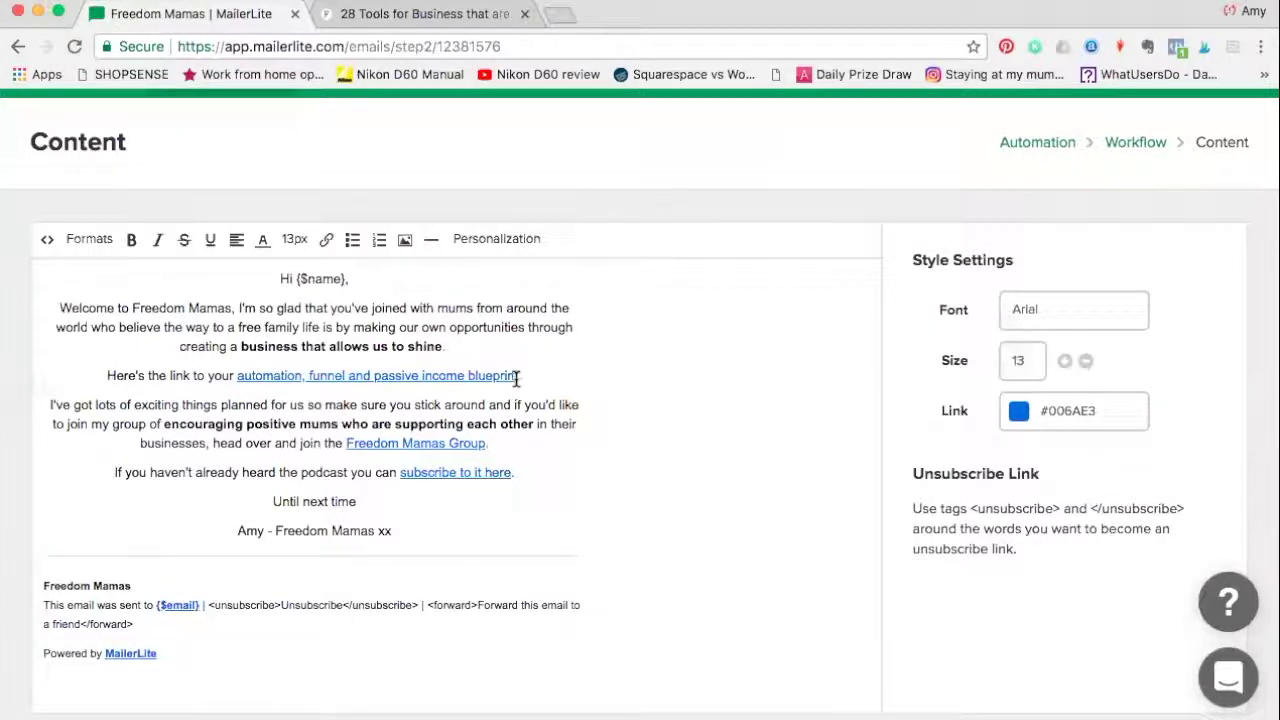
# Step: Replace the link text "automation, funnel and passive income blueprint" in the email body with "lead magnet set up checklist"
pyautogui.moveTo(517, 378); pyautogui.dragTo(238, 378)
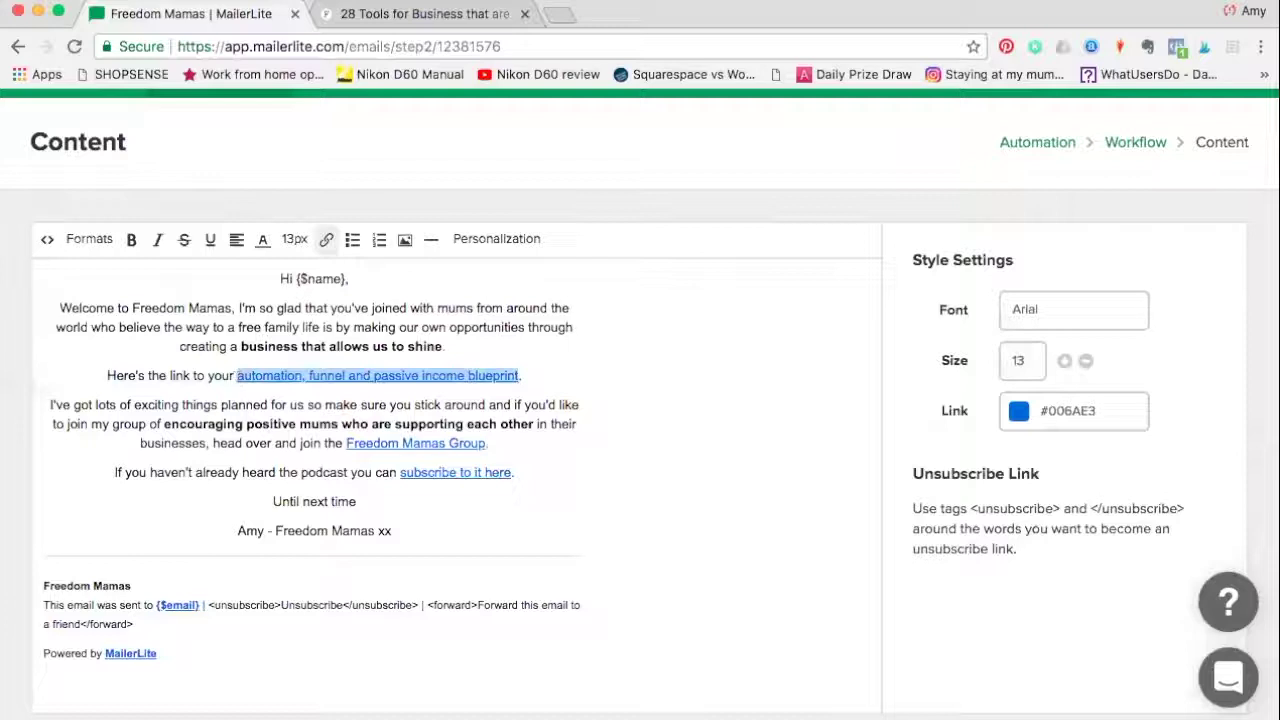
pyautogui.write('lead magne')
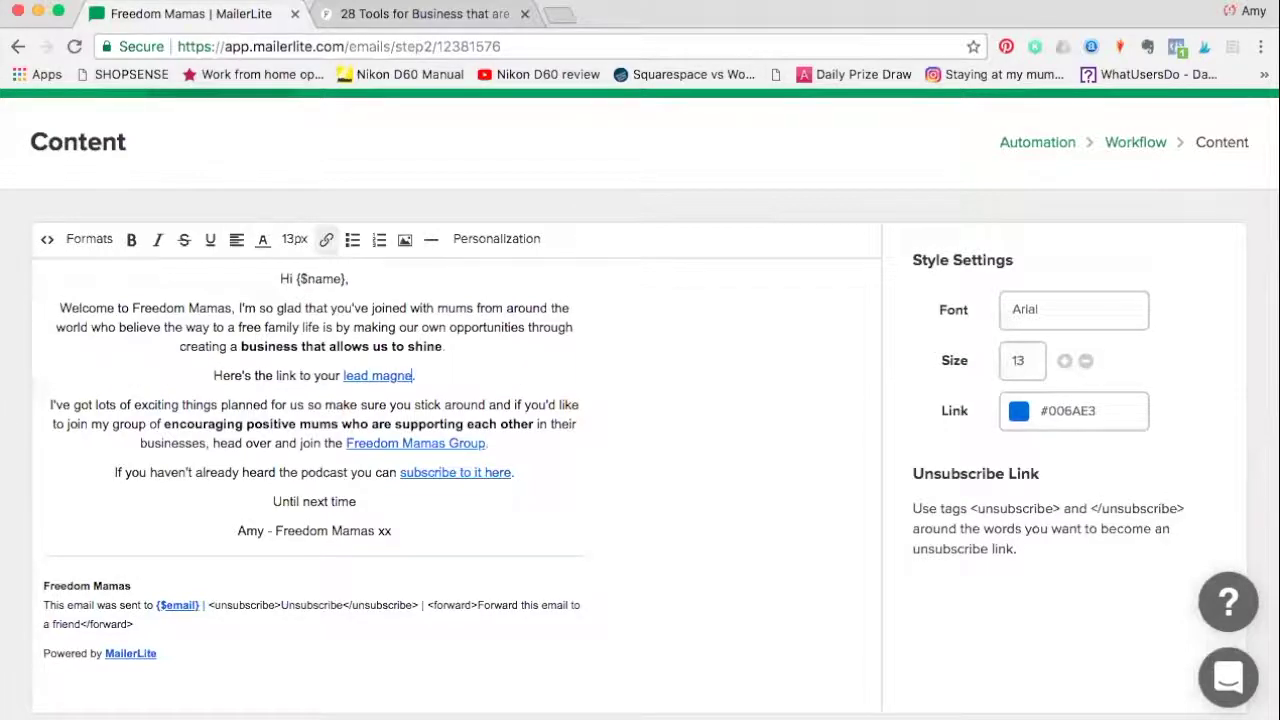
pyautogui.write('t checkl')
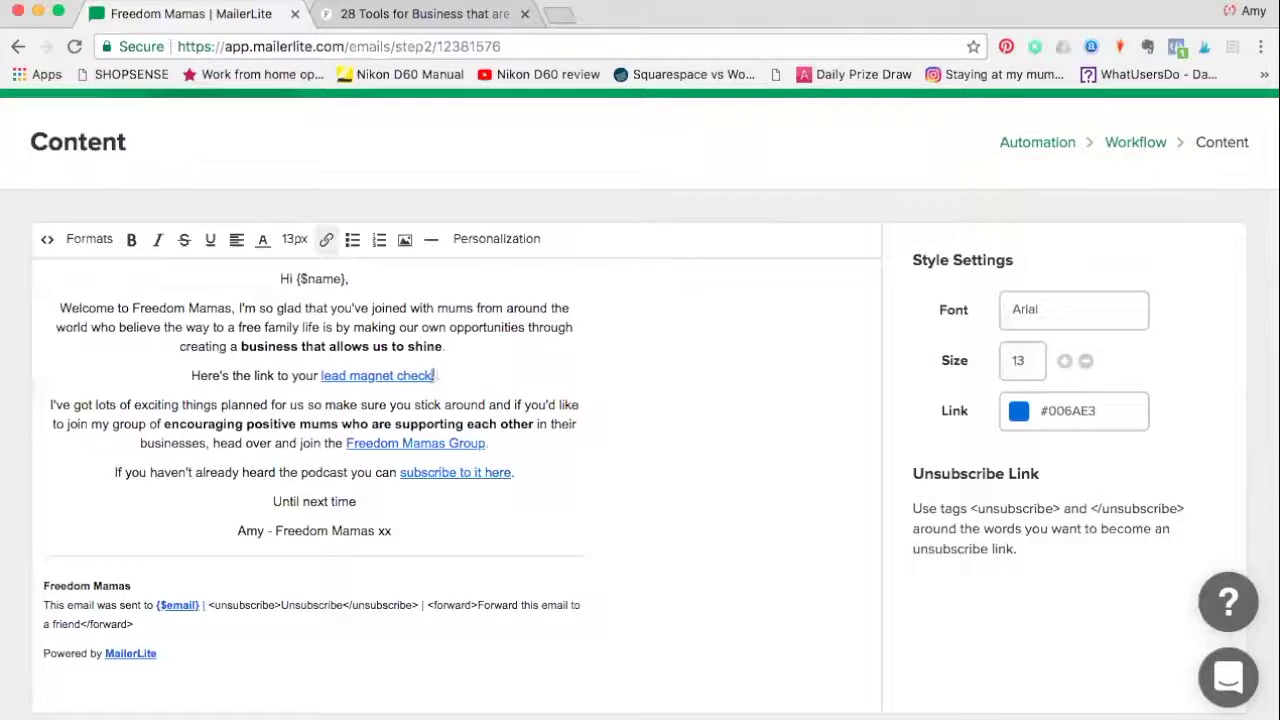
pyautogui.press('BackSpace')
pyautogui.press('BackSpace')
pyautogui.press('BackSpace')
pyautogui.press('BackSpace')
pyautogui.press('BackSpace')
pyautogui.press('BackSpace')
pyautogui.press('BackSpace')
pyautogui.write('s')
pyautogui.press('BackSpace')
pyautogui.write('set up chec')
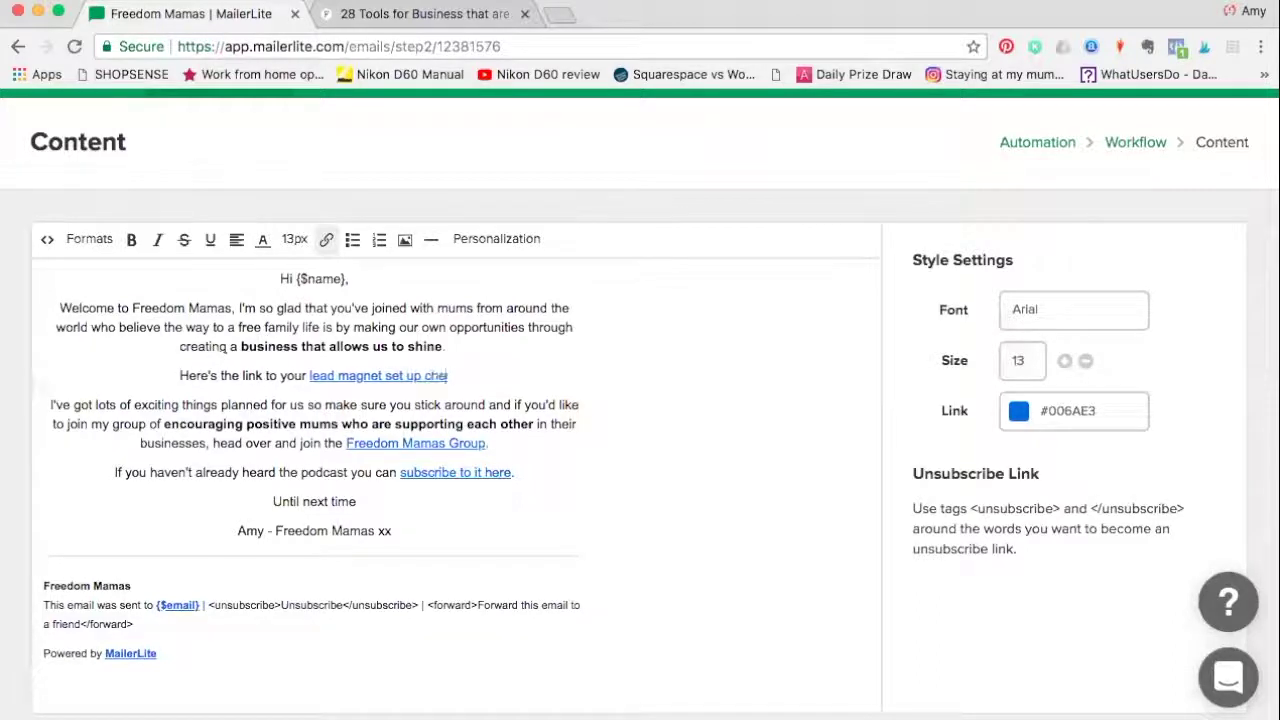
pyautogui.write('klist.')
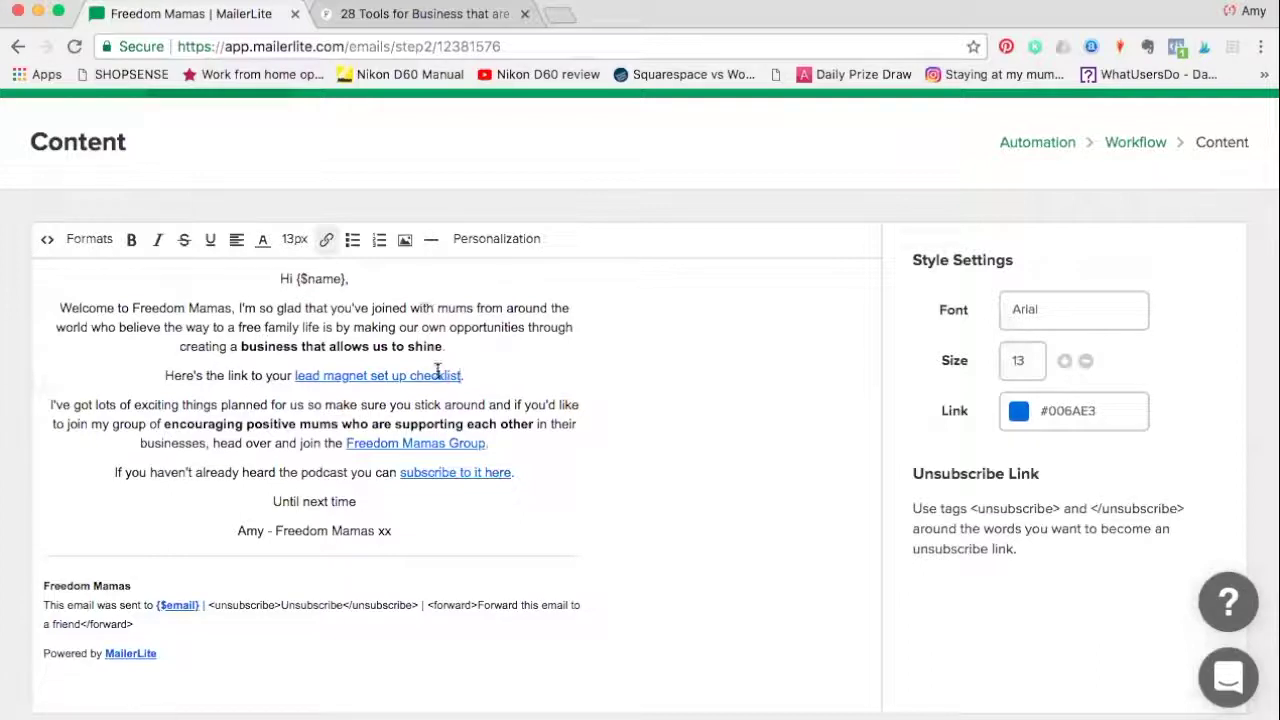
# Step: Switch to Google Drive in a new browser tab and upload the EVERGREEN LEAD MAGNET SET UP CHECKLIST PDF
pyautogui.click(558, 16)
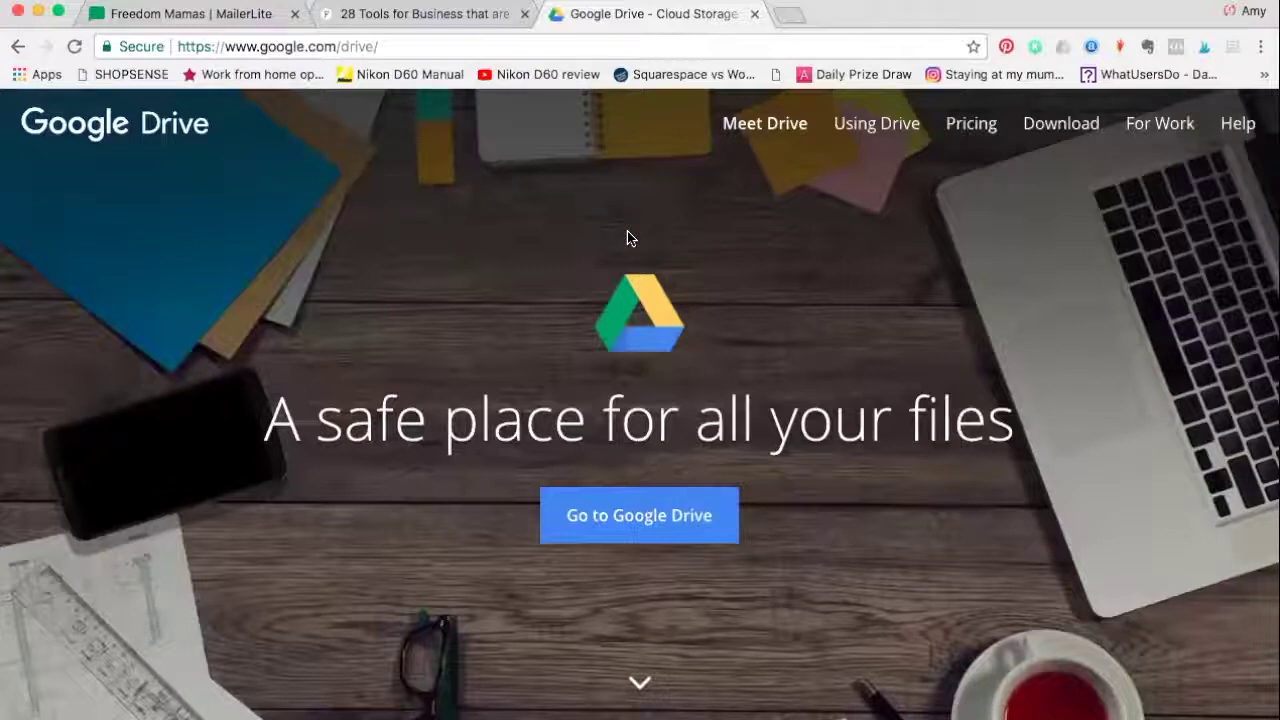
pyautogui.click(647, 515)
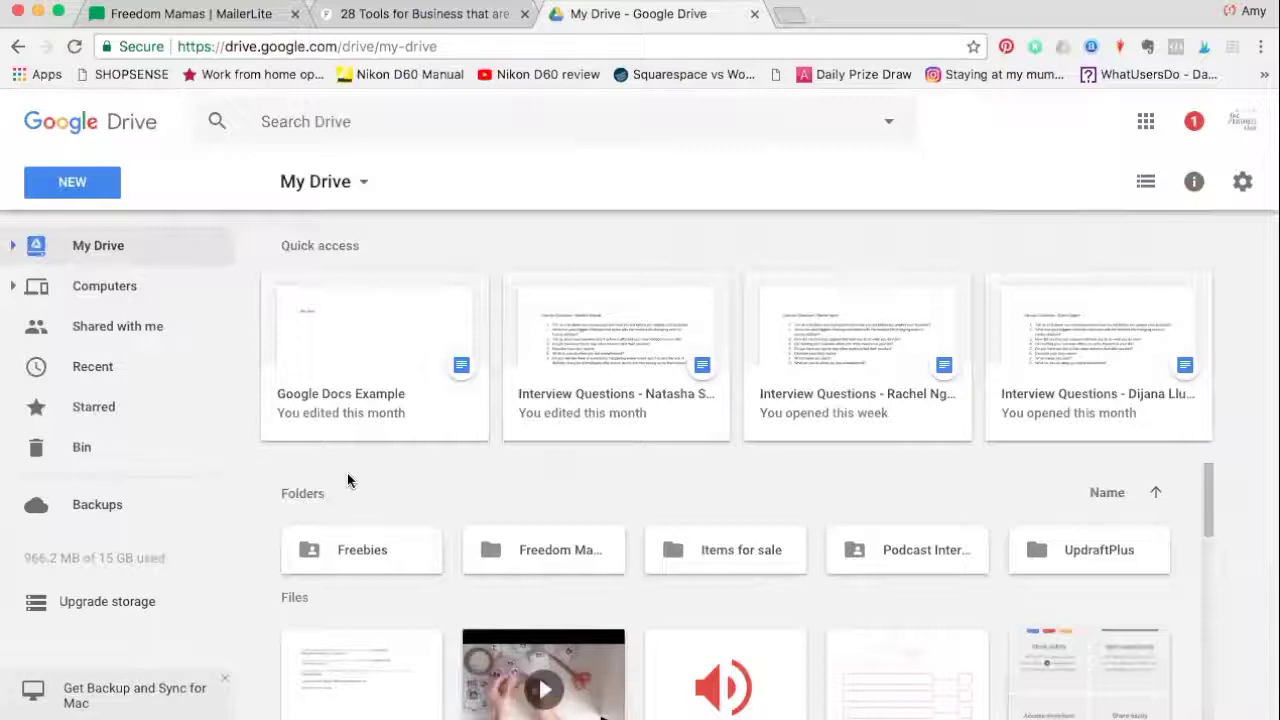
pyautogui.click(94, 188)
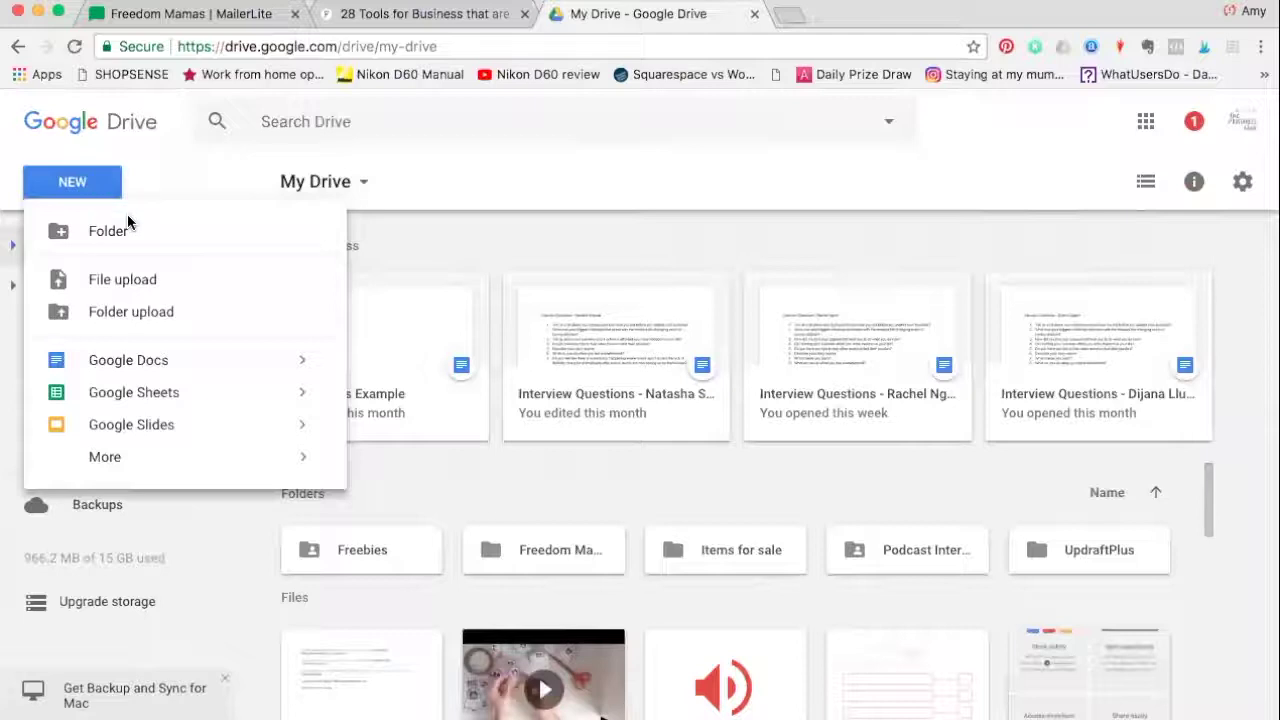
pyautogui.click(137, 286)
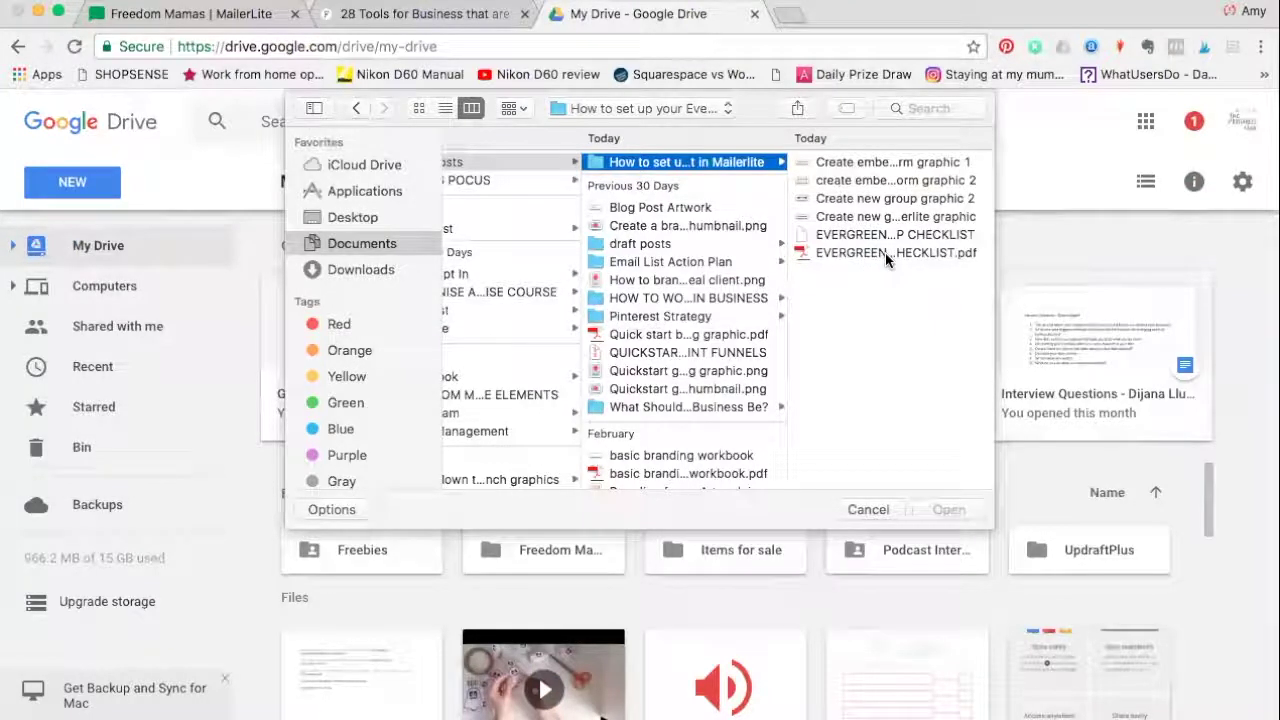
pyautogui.click(885, 252)
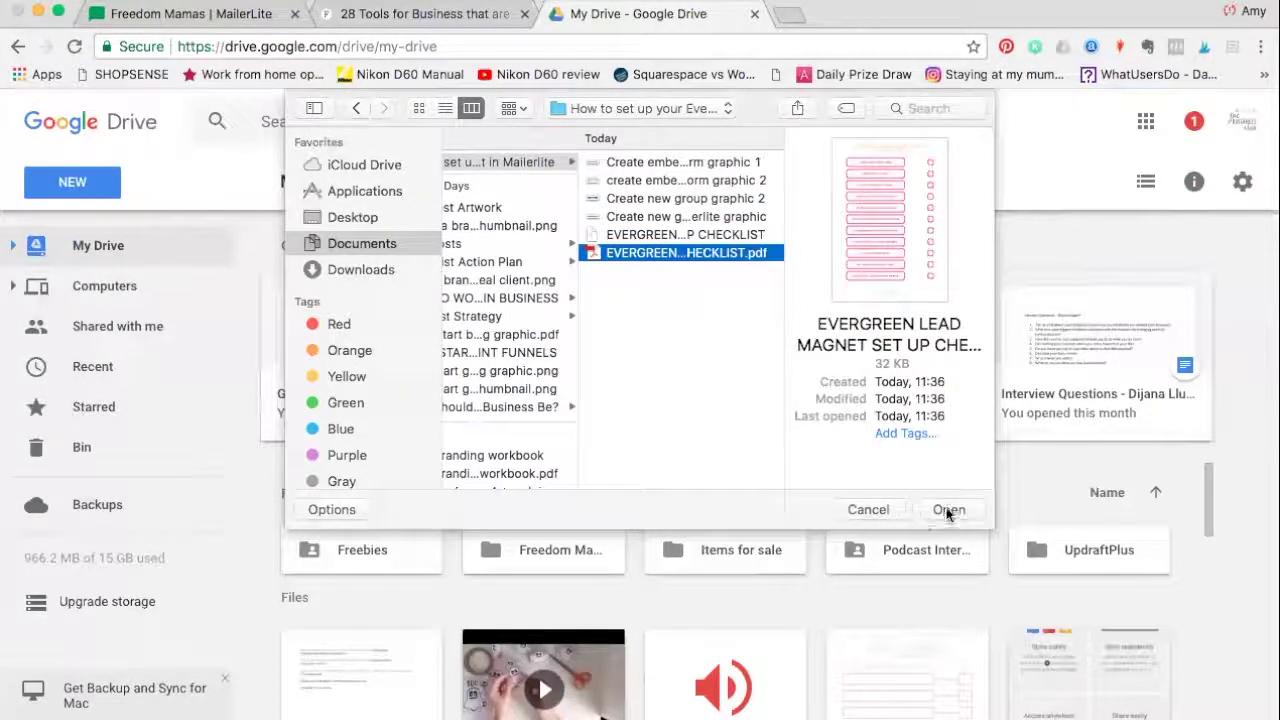
pyautogui.click(948, 511)
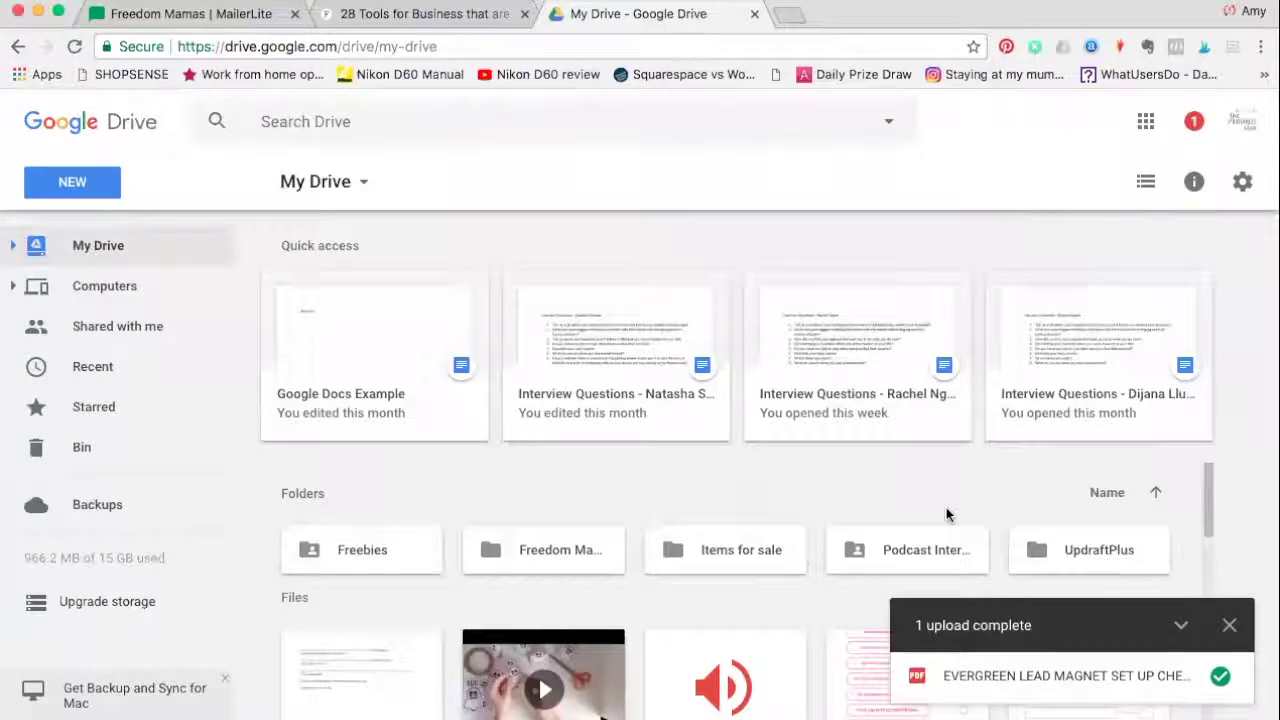
# Step: Open the uploaded checklist PDF and turn on link sharing for it
pyautogui.click(1063, 680)
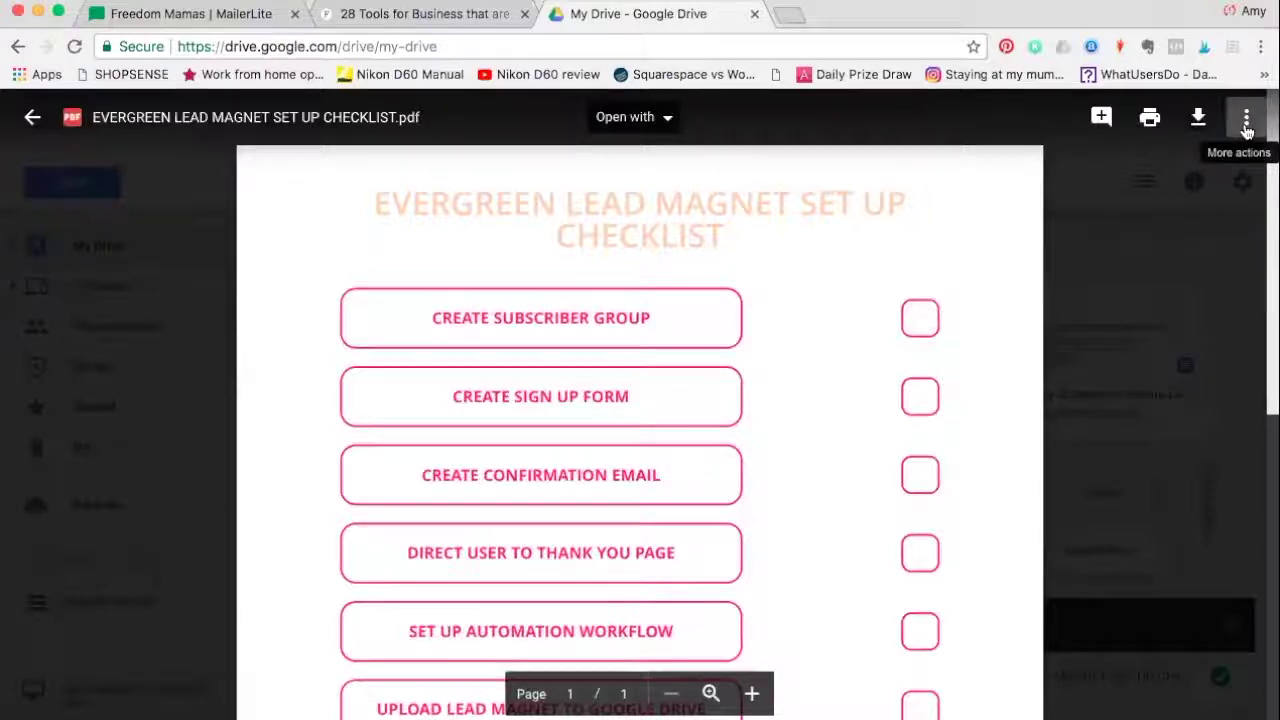
pyautogui.click(1247, 122)
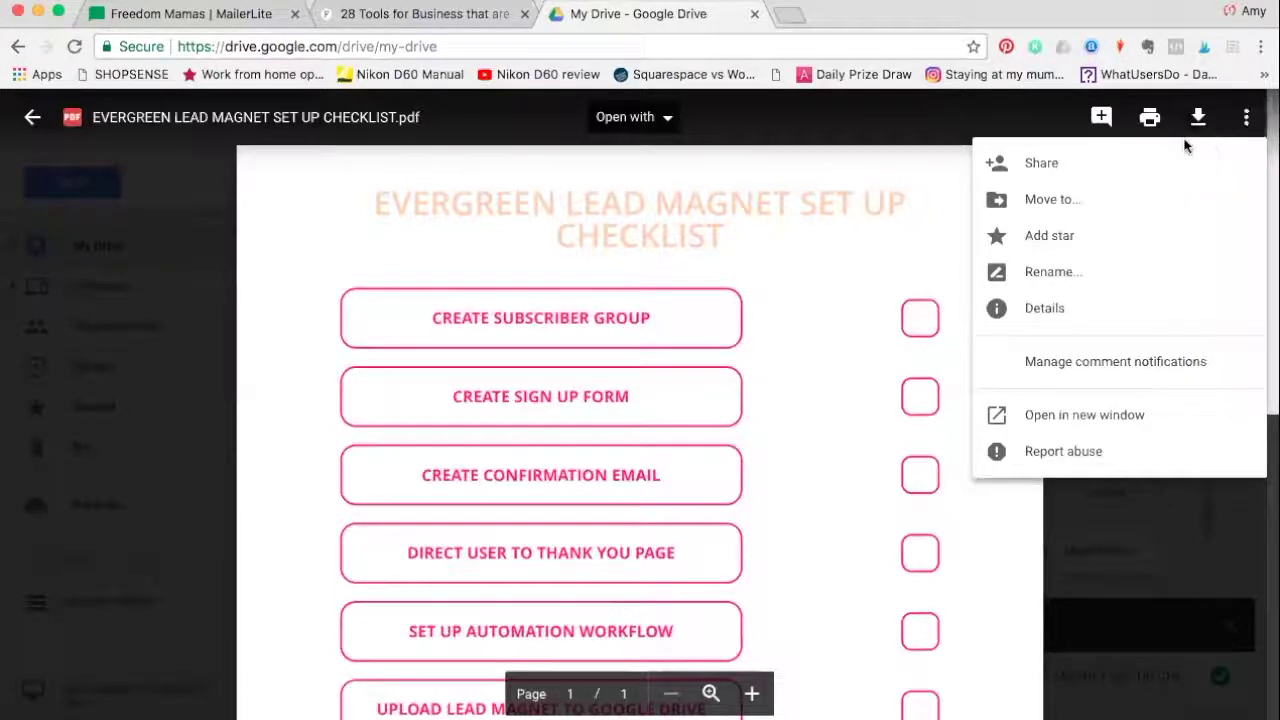
pyautogui.click(1113, 164)
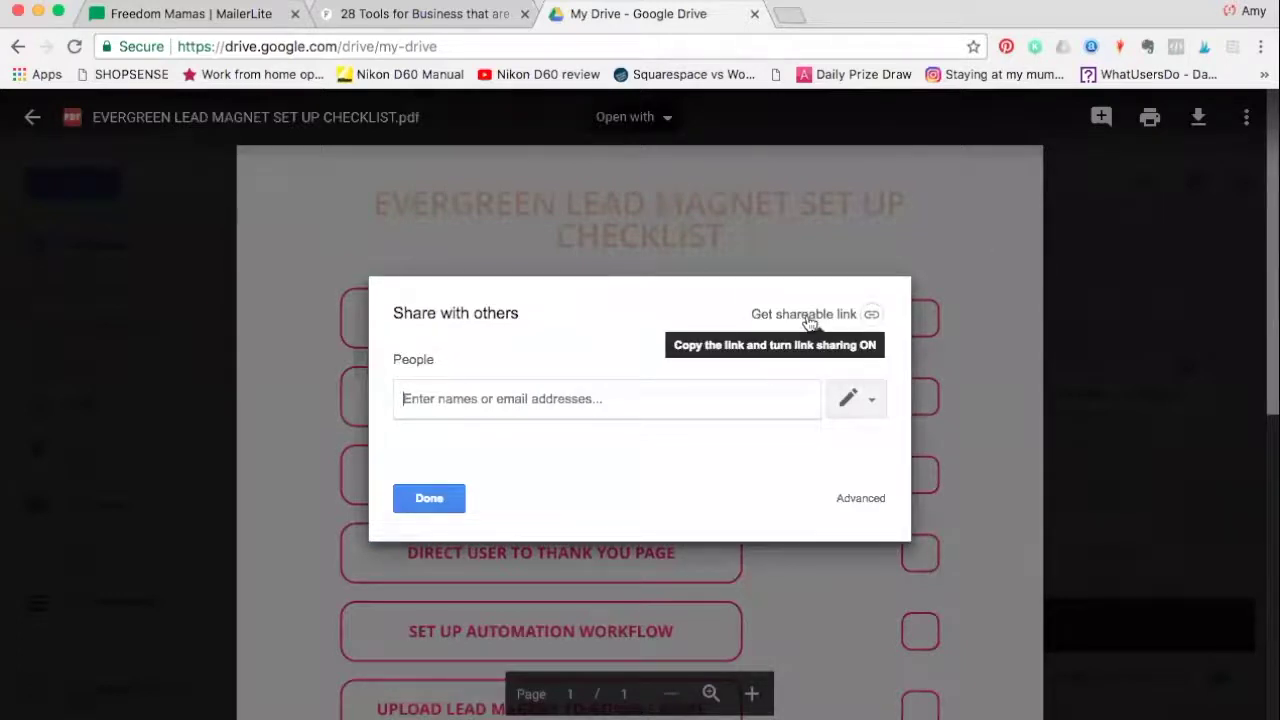
pyautogui.click(808, 318)
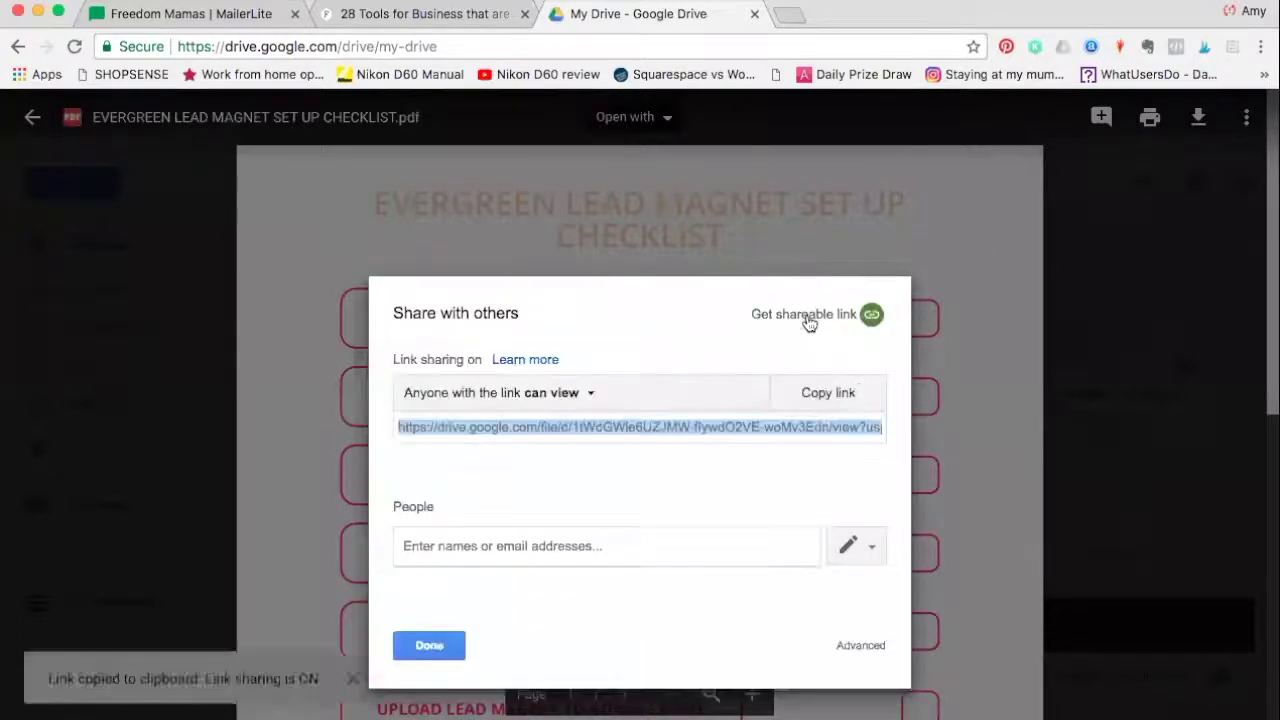
# Step: Copy the PDF's share link with access set to "Anyone with the link can view" and return to the MailerLite email content
pyautogui.click(592, 395)
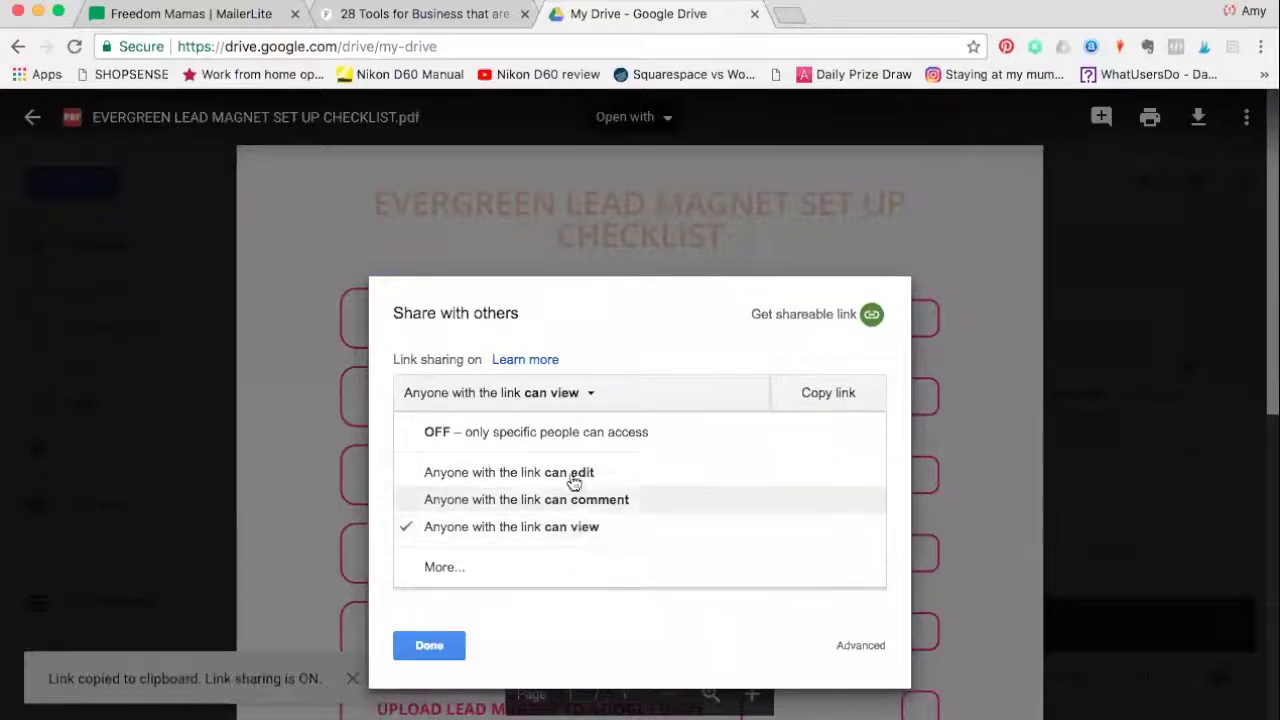
pyautogui.click(580, 527)
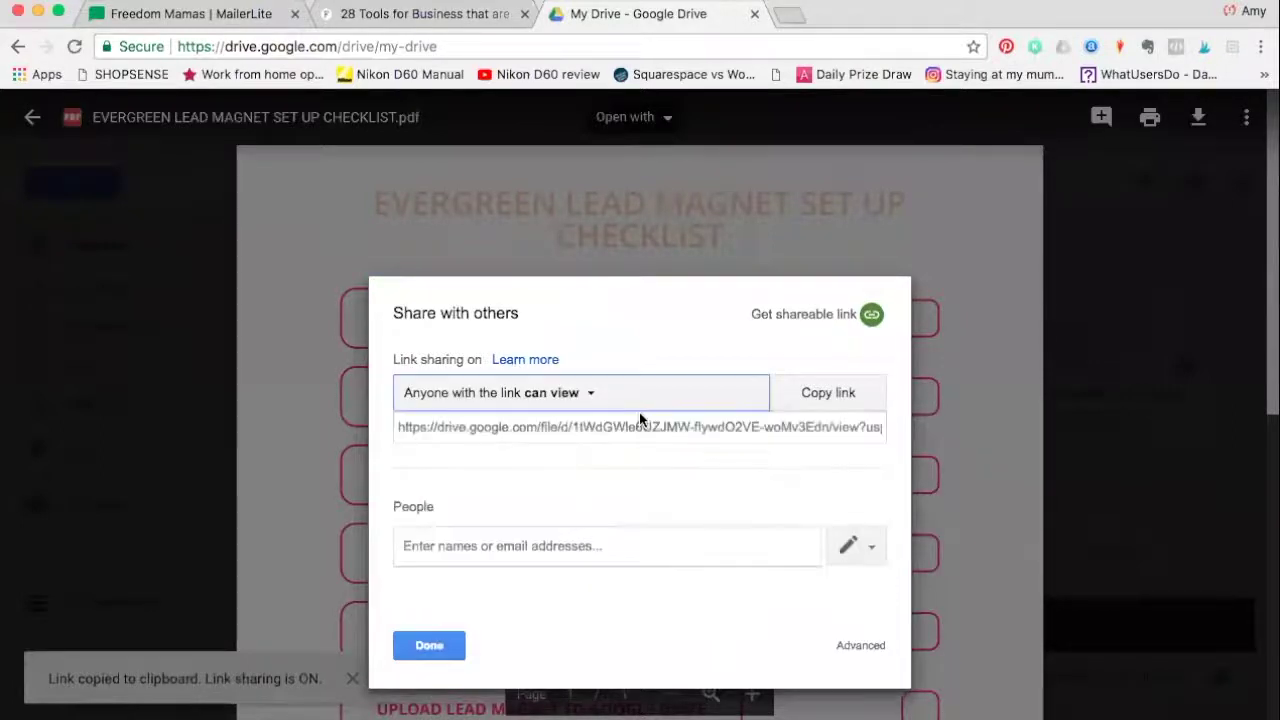
pyautogui.click(828, 393)
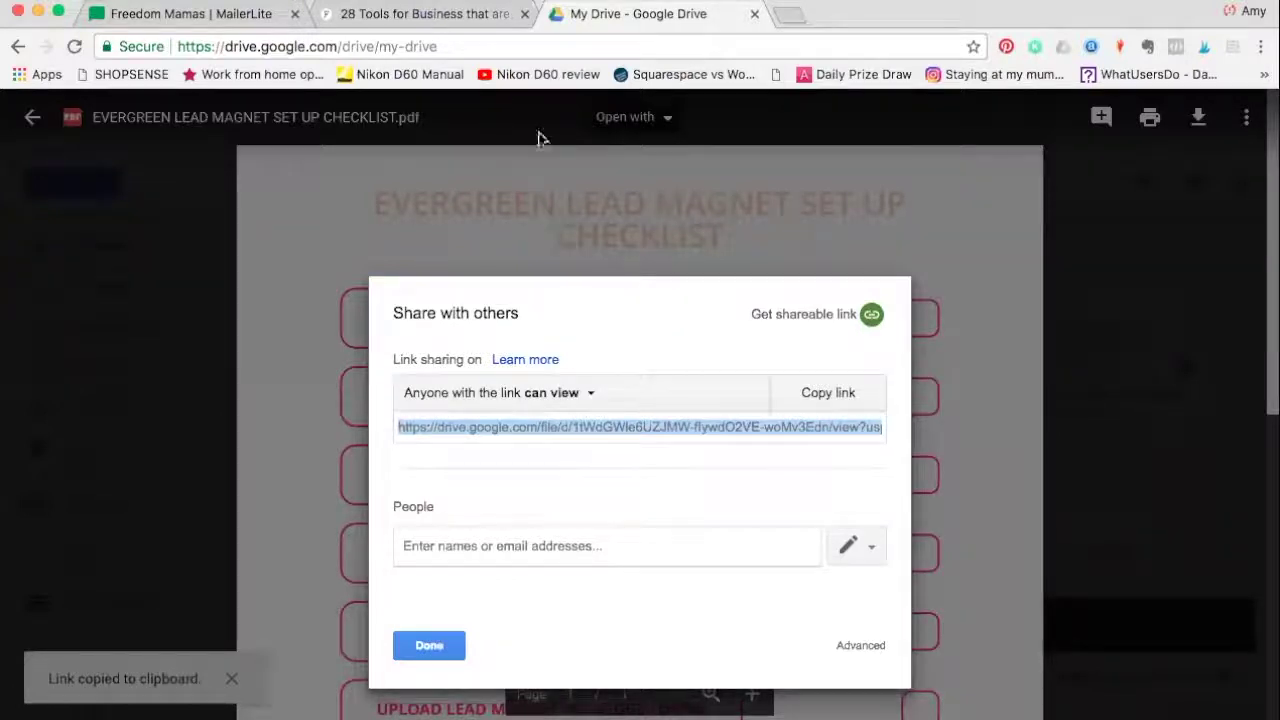
pyautogui.click(240, 22)
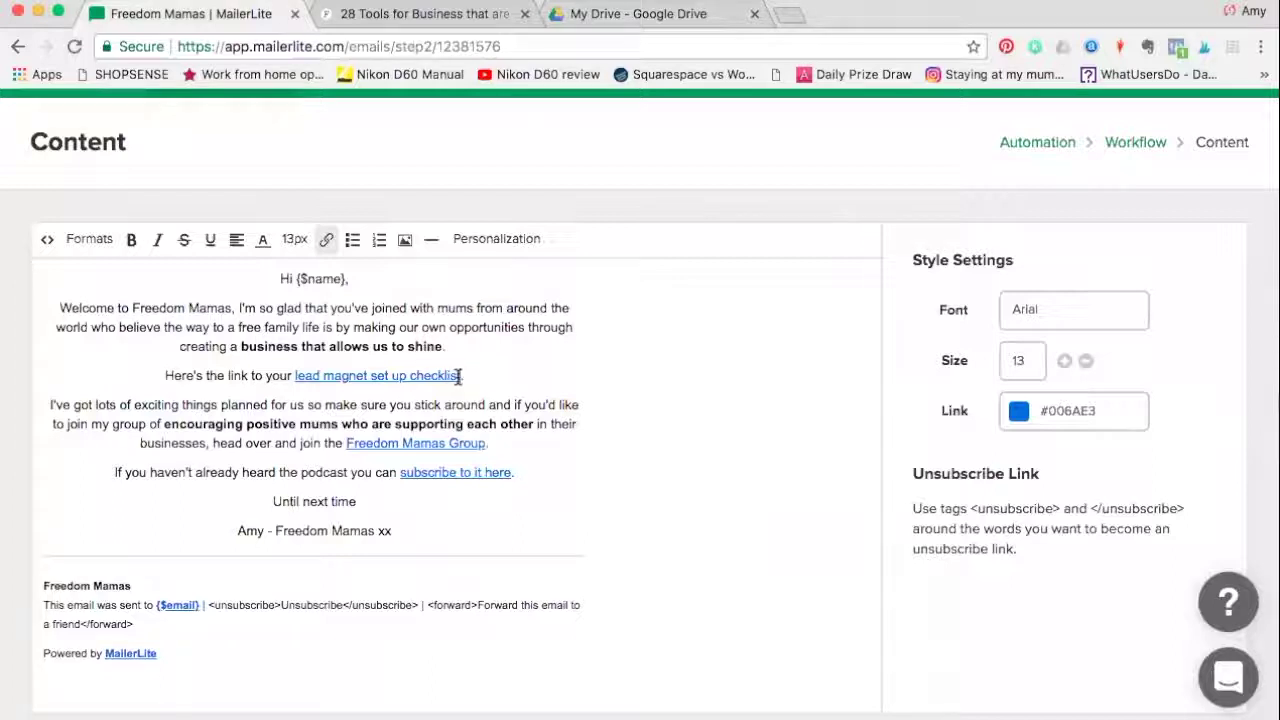
# Step: Replace the URL of the "lead magnet set up checklist" link with the copied Google Drive share link, with target New window
pyautogui.moveTo(461, 376); pyautogui.dragTo(295, 377)
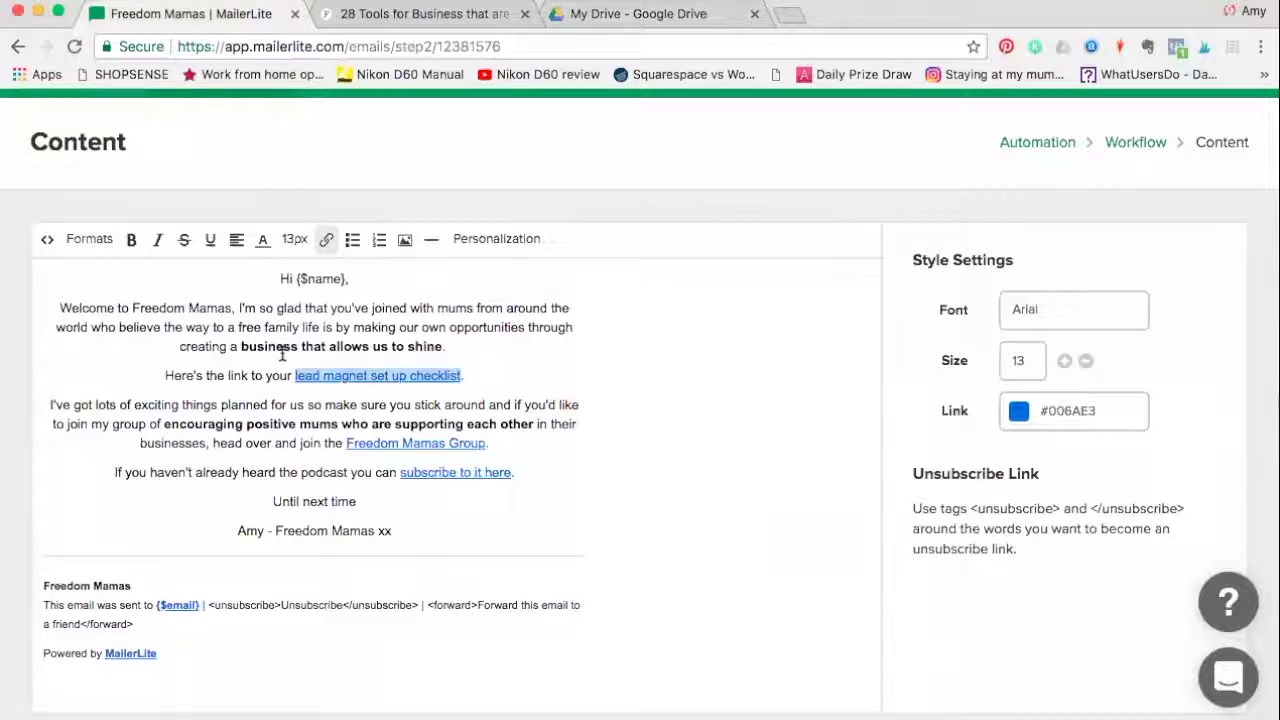
pyautogui.click(325, 239)
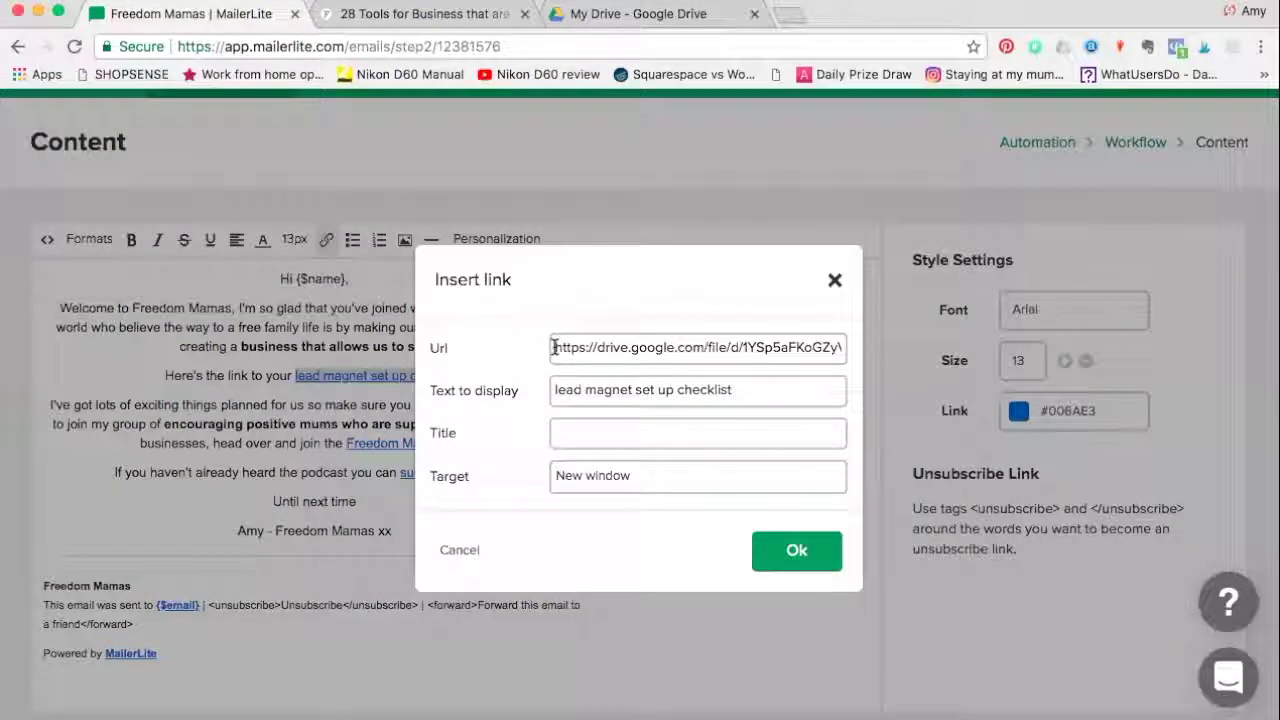
pyautogui.moveTo(556, 346); pyautogui.dragTo(862, 350)
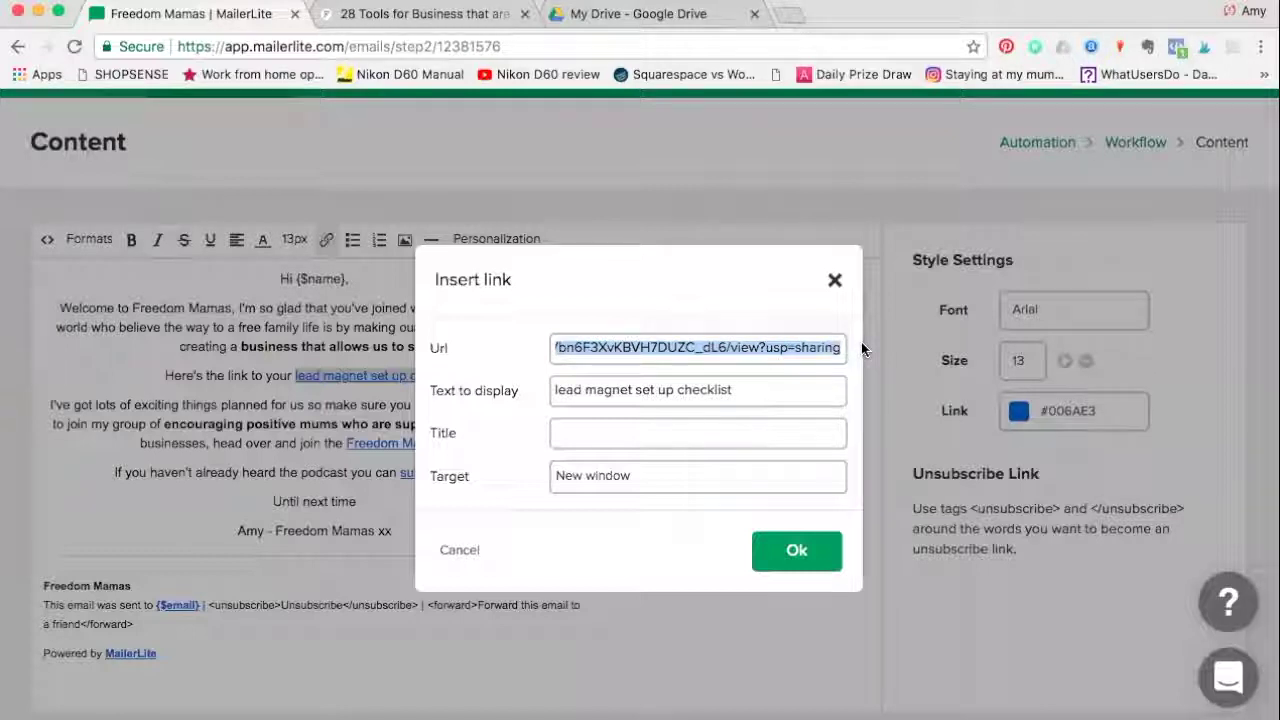
pyautogui.press('super+v')
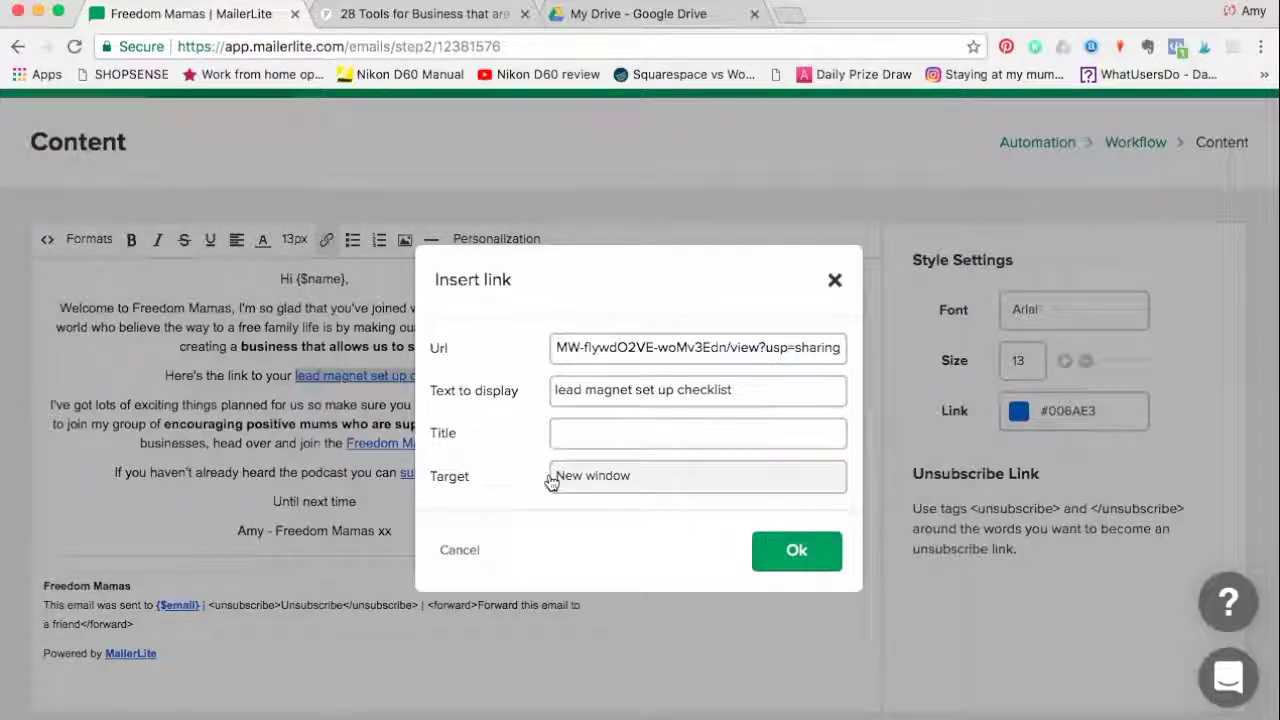
pyautogui.click(656, 486)
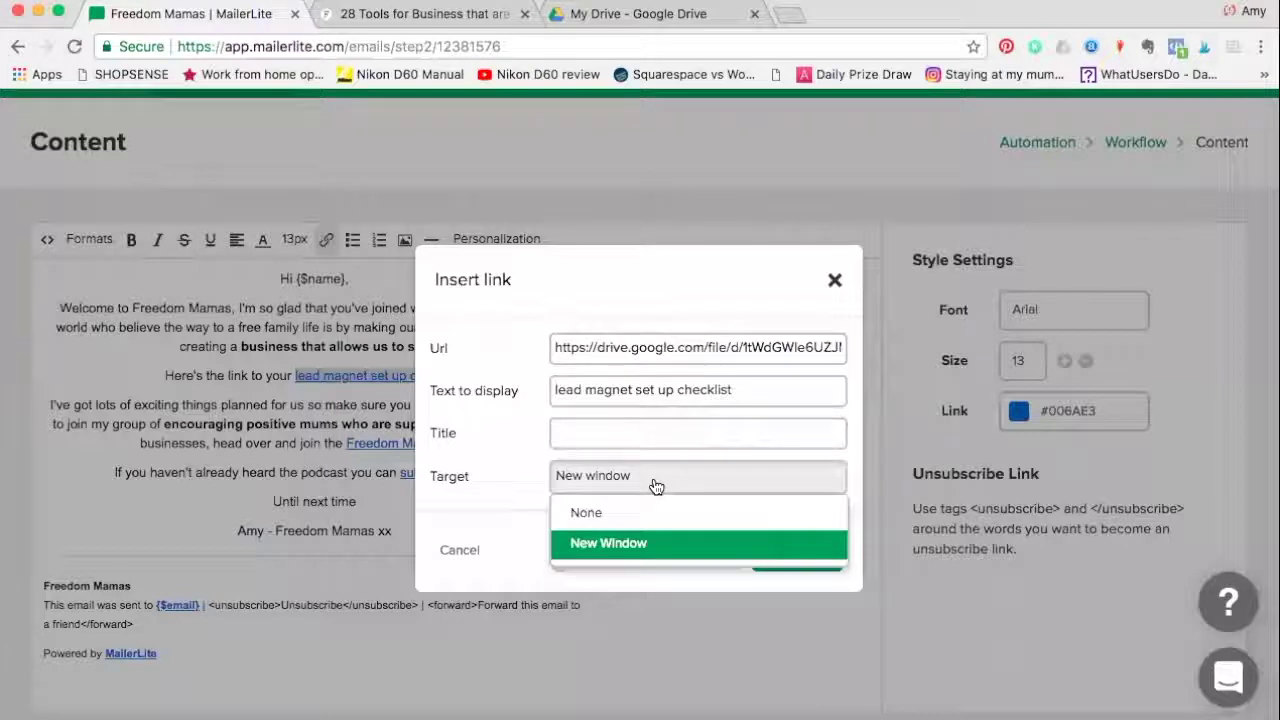
pyautogui.click(621, 543)
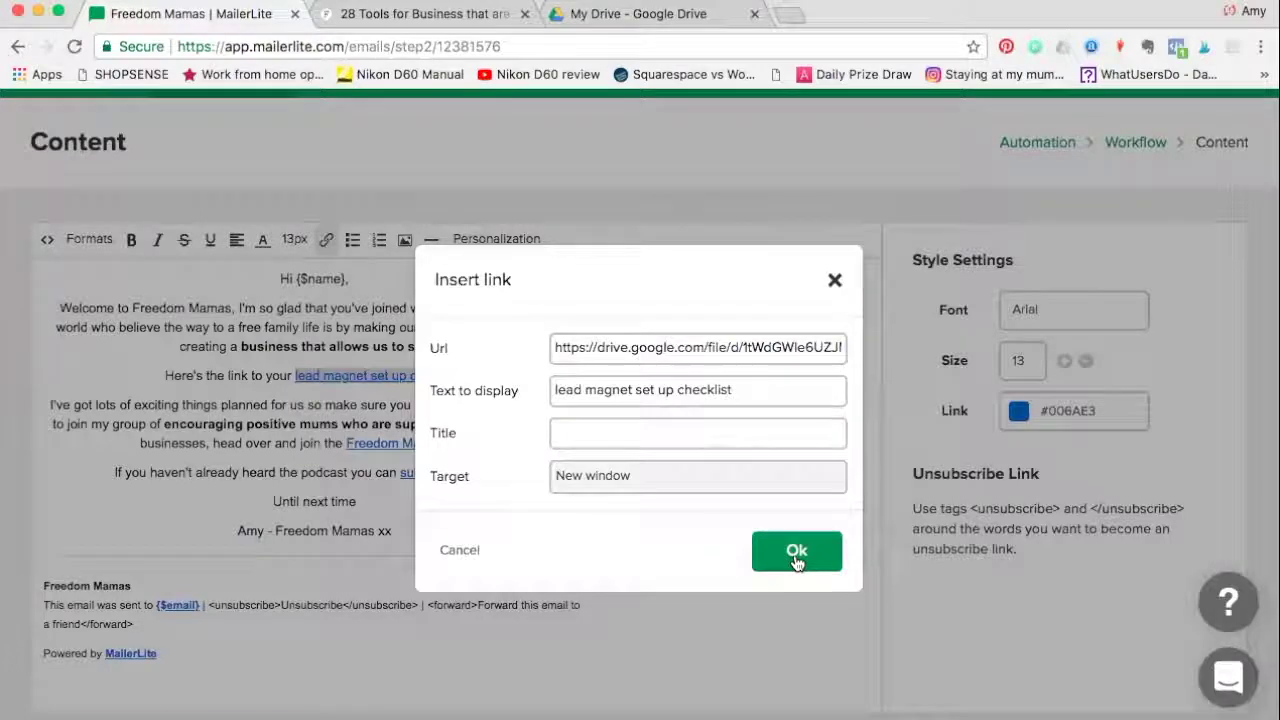
pyautogui.click(790, 563)
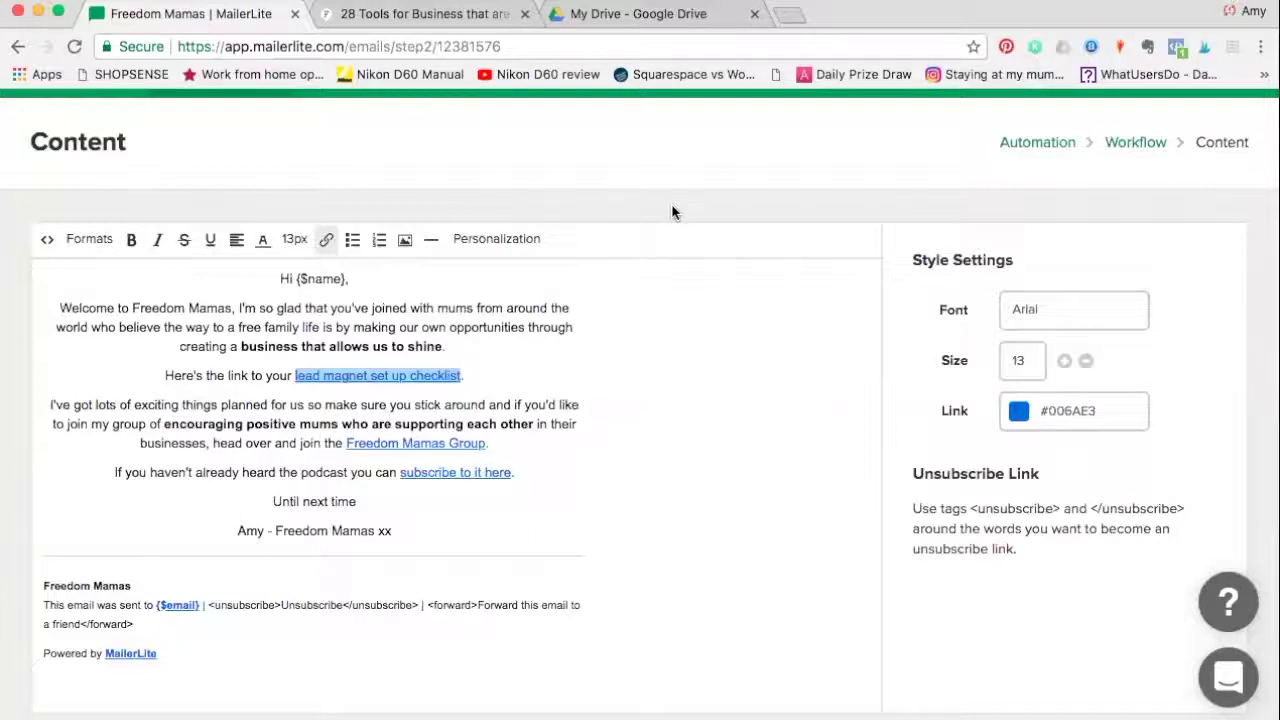
# Step: Finish editing the email content and switch the Lead Magnet Checklist workflow on
pyautogui.scroll(-3, 477, 593)
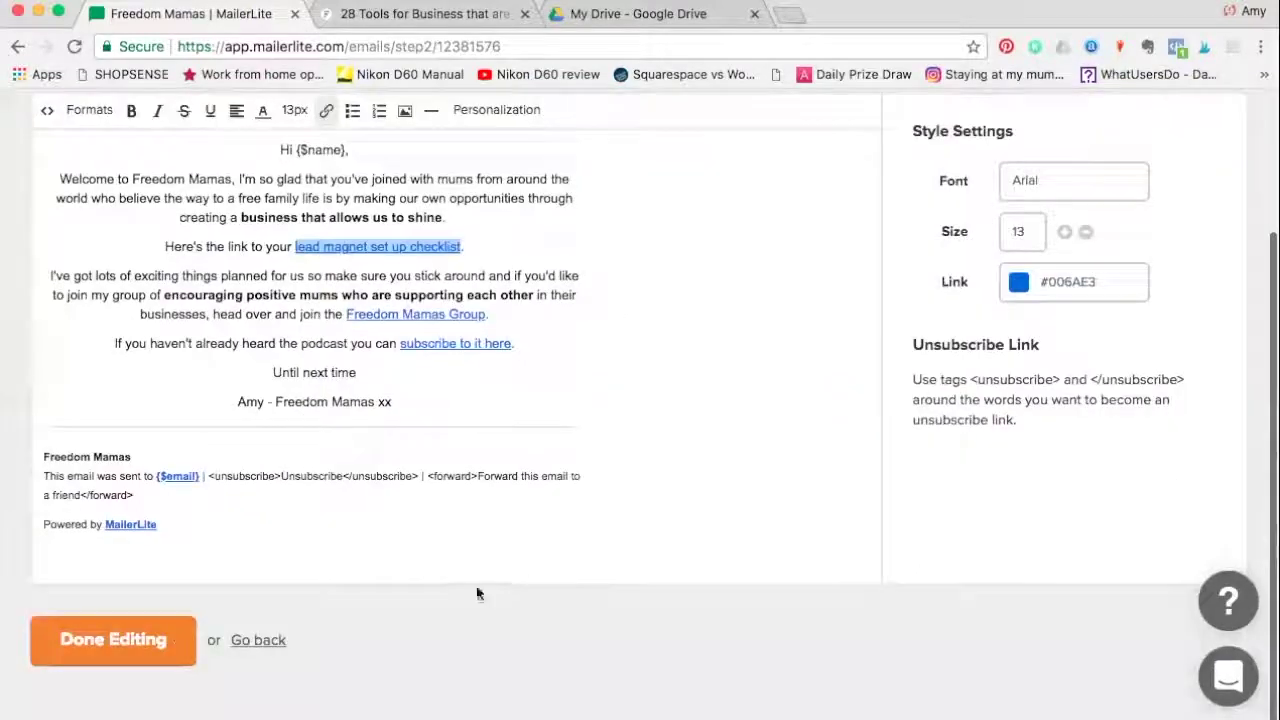
pyautogui.click(150, 650)
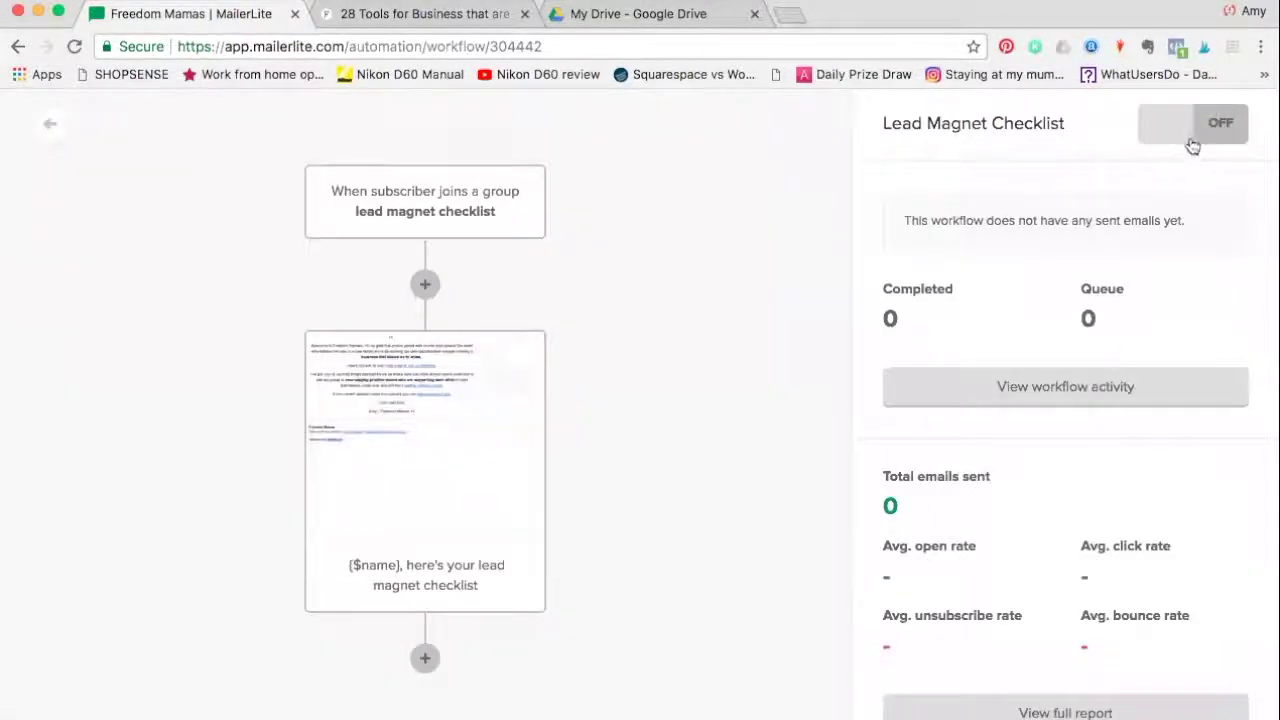
pyautogui.click(1217, 121)
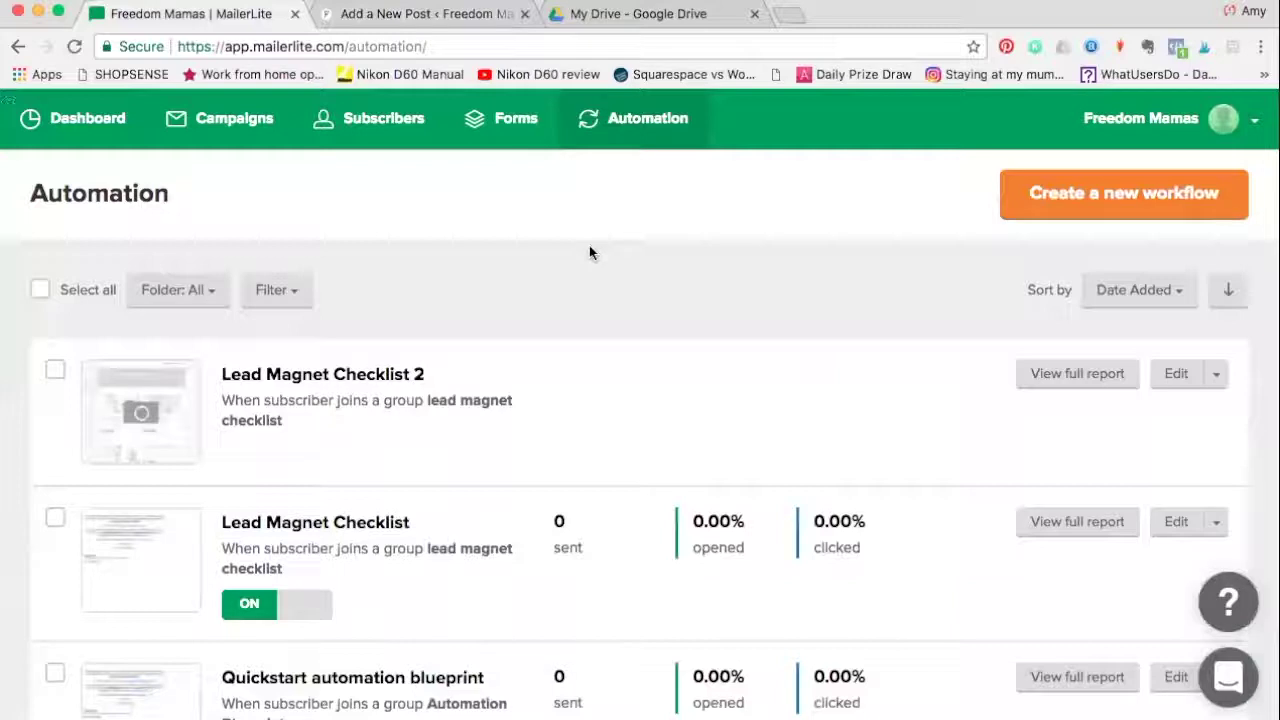
# Step: Open the embed code of the Lead Magnet Checklist embedded form and copy its JavaScript version
pyautogui.click(518, 127)
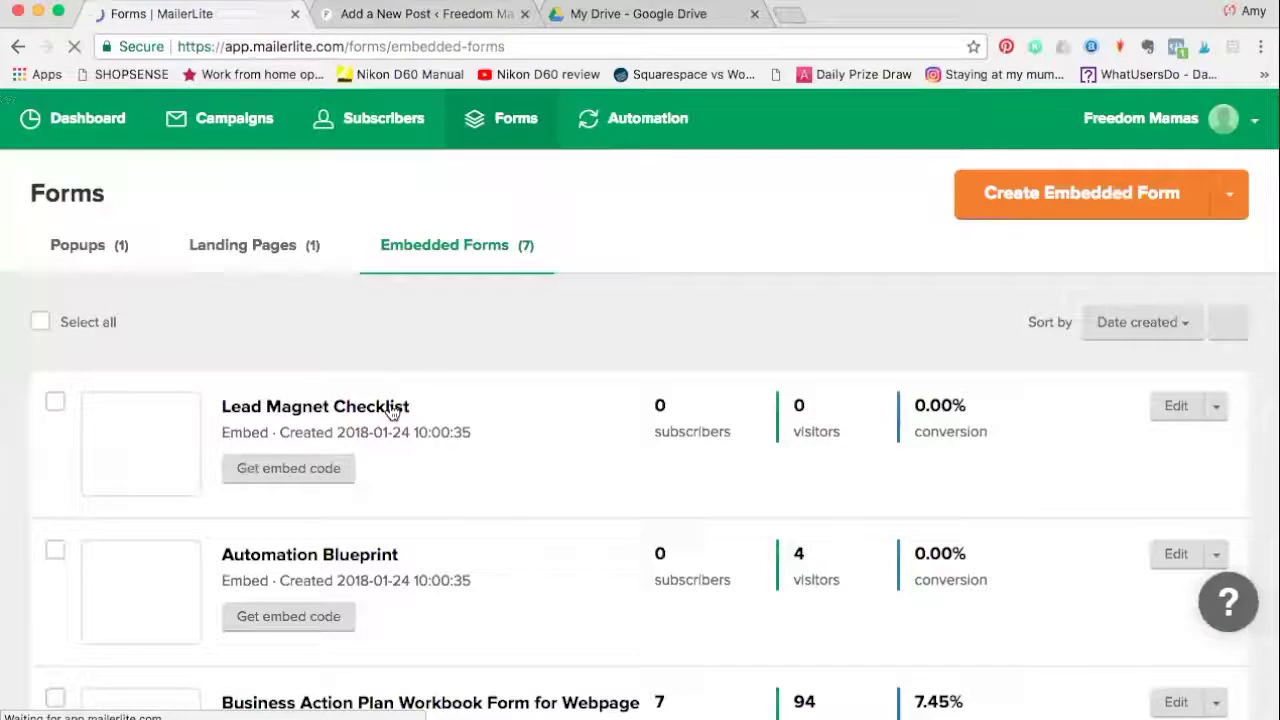
pyautogui.click(291, 468)
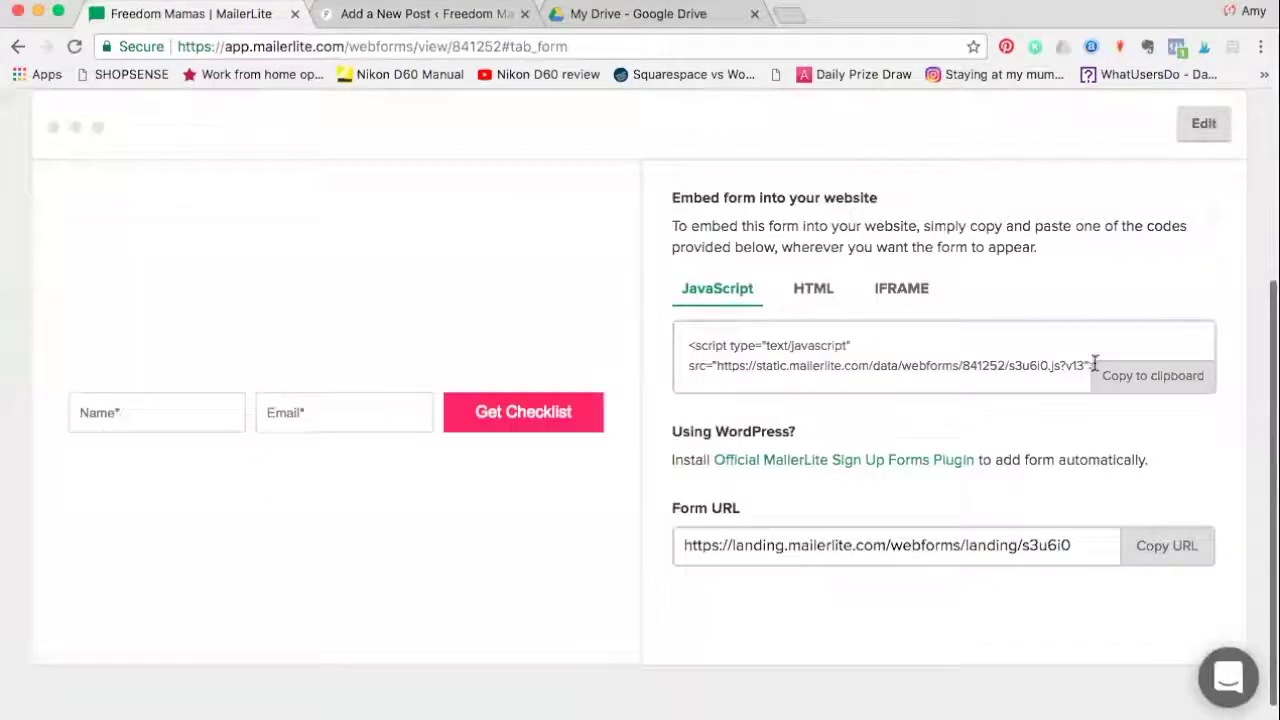
pyautogui.click(1137, 377)
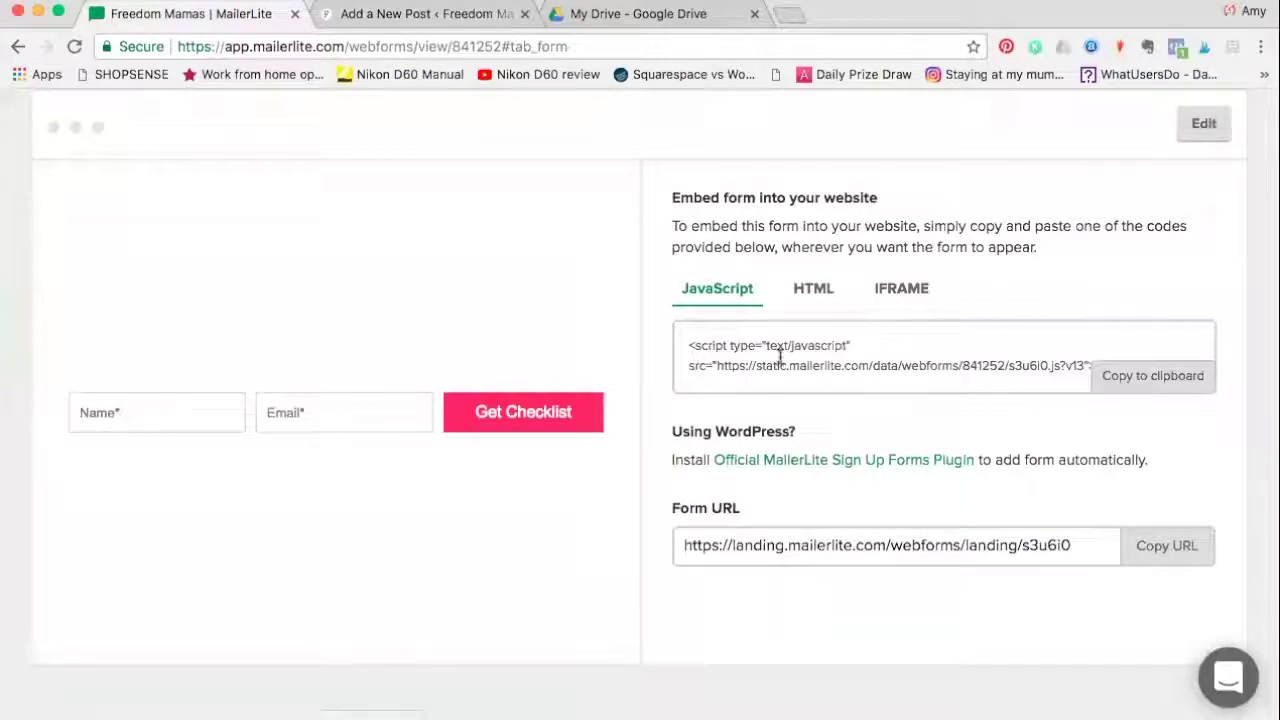
pyautogui.click(1145, 378)
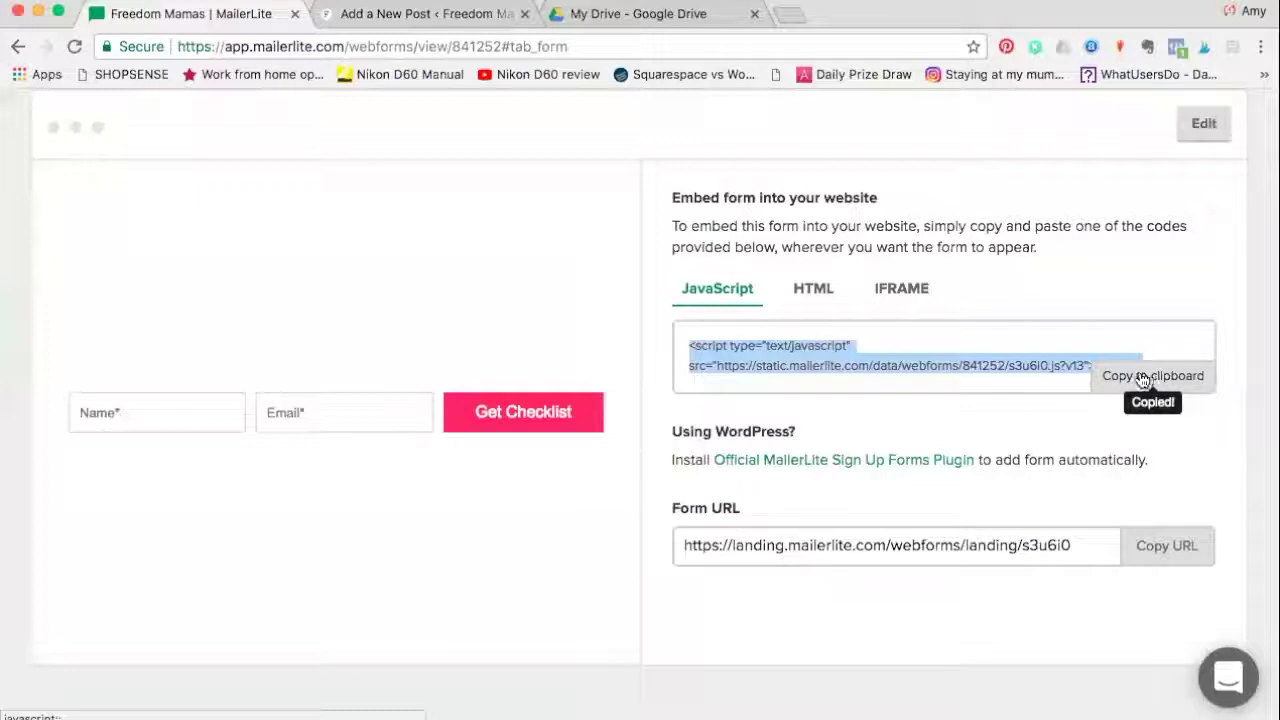
# Step: Switch to the new WordPress post and paste the form's JavaScript embed code into the body in text mode
pyautogui.click(385, 18)
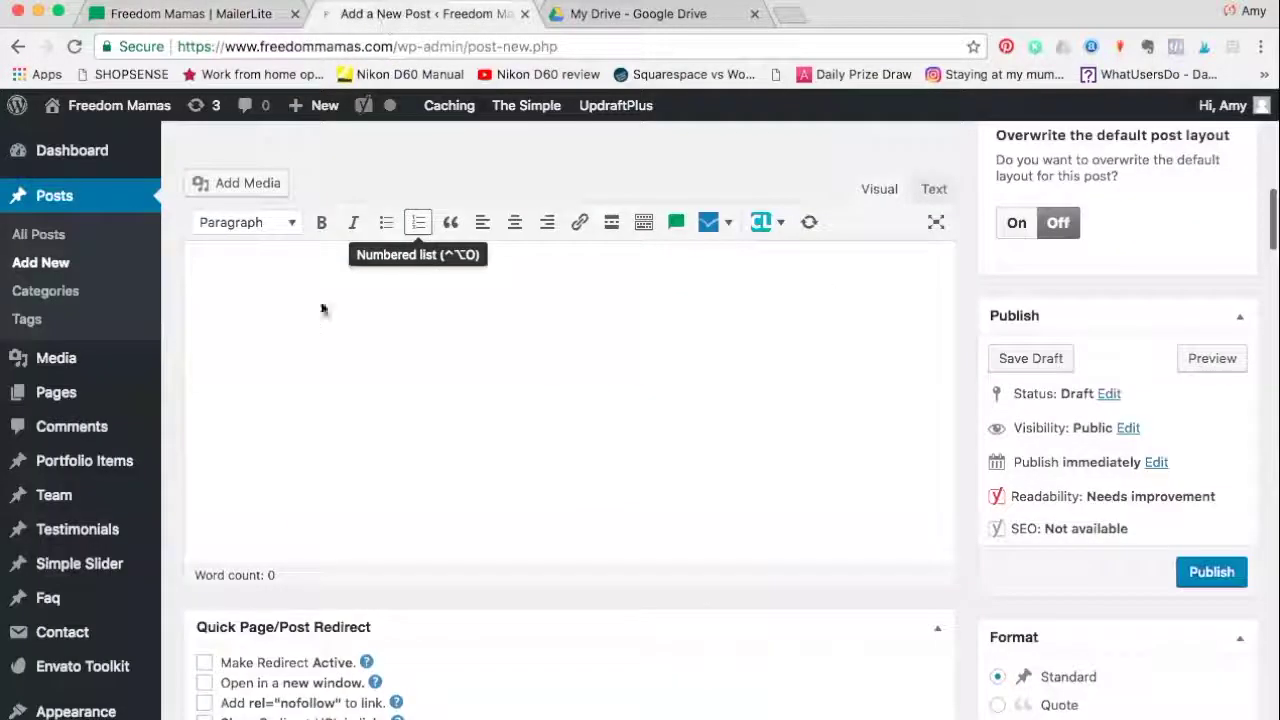
pyautogui.scroll(2, 675, 307)
pyautogui.click(934, 316)
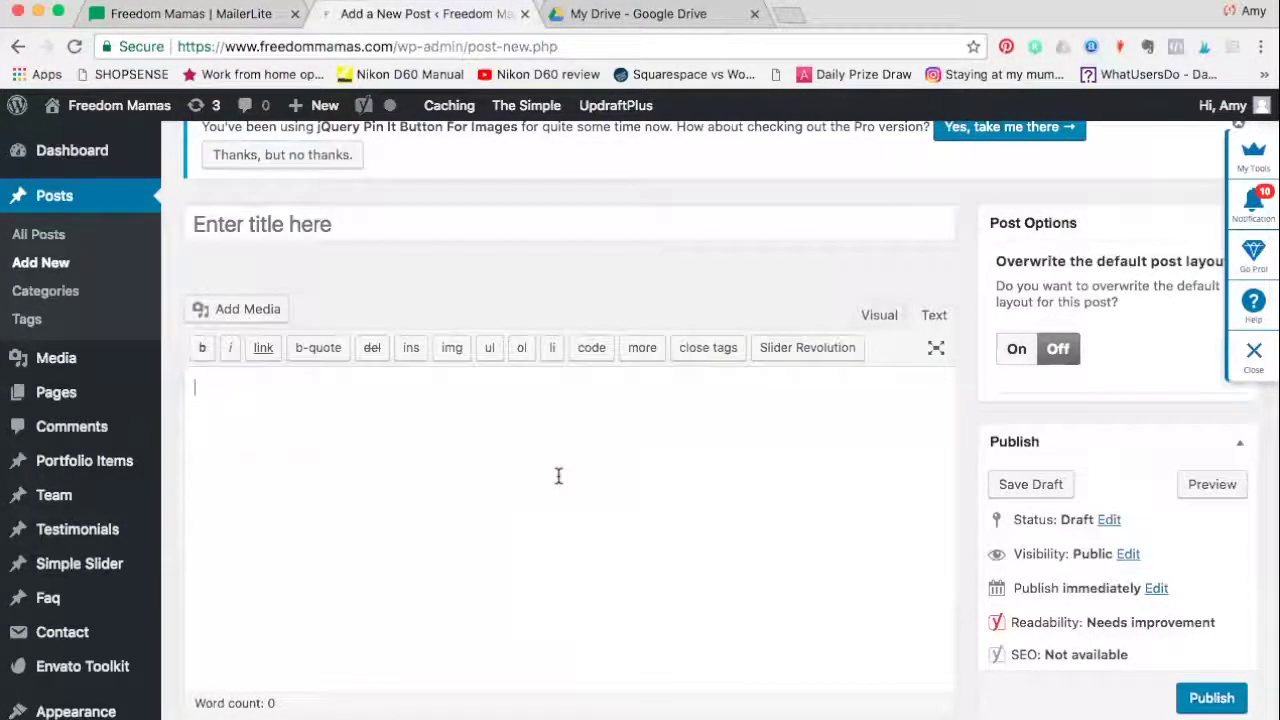
pyautogui.press('super+v')
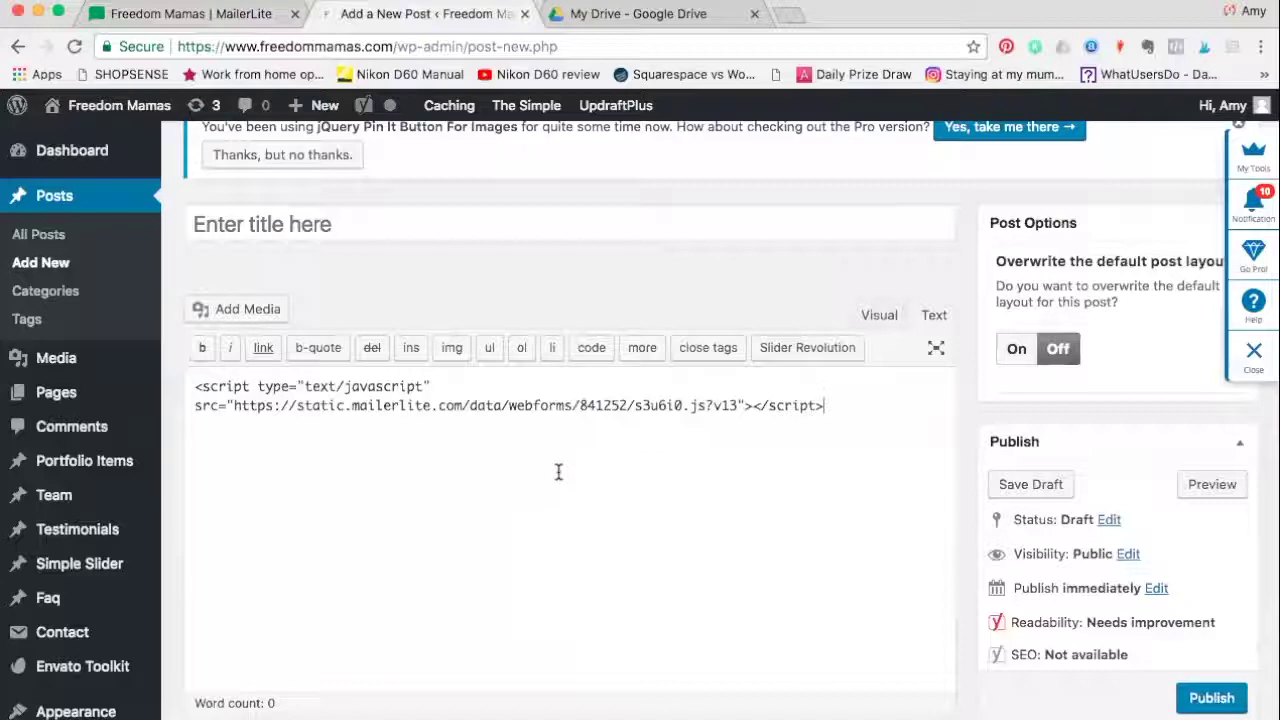
# Step: Return the post editor to visual mode and preview the post with the embedded sign-up form
pyautogui.click(877, 317)
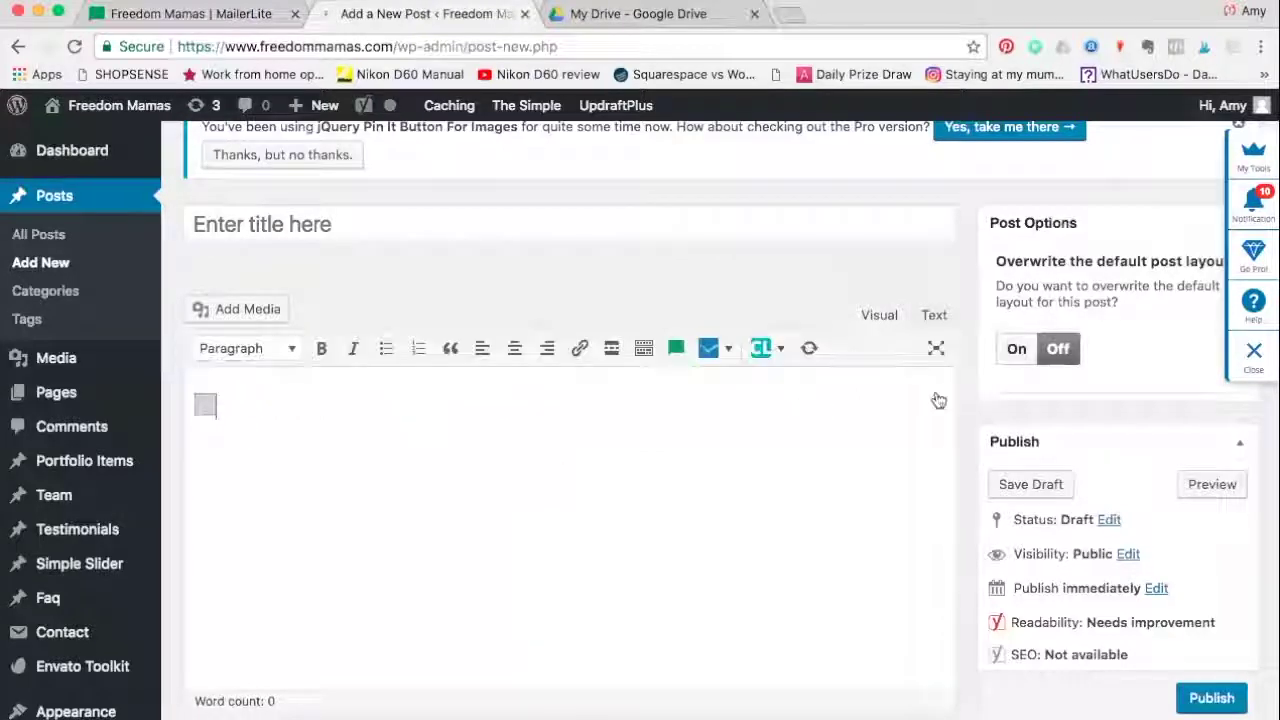
pyautogui.scroll(-3, 954, 420)
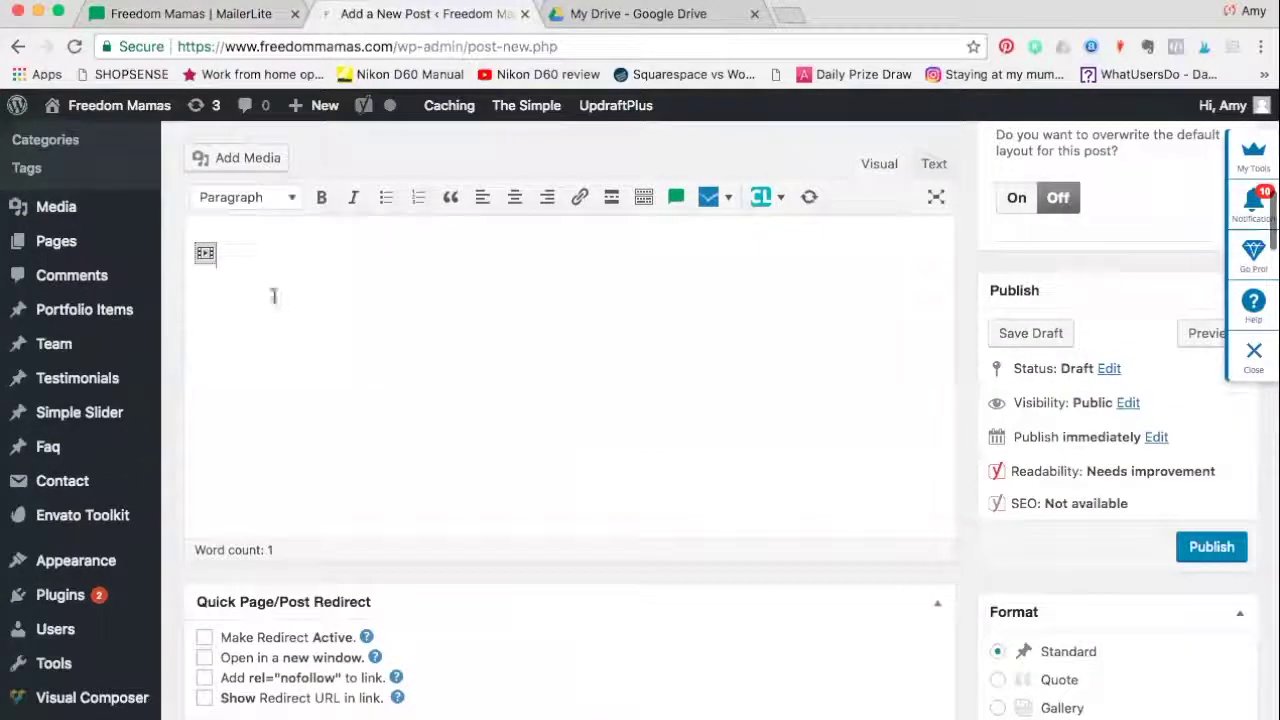
pyautogui.click(205, 252)
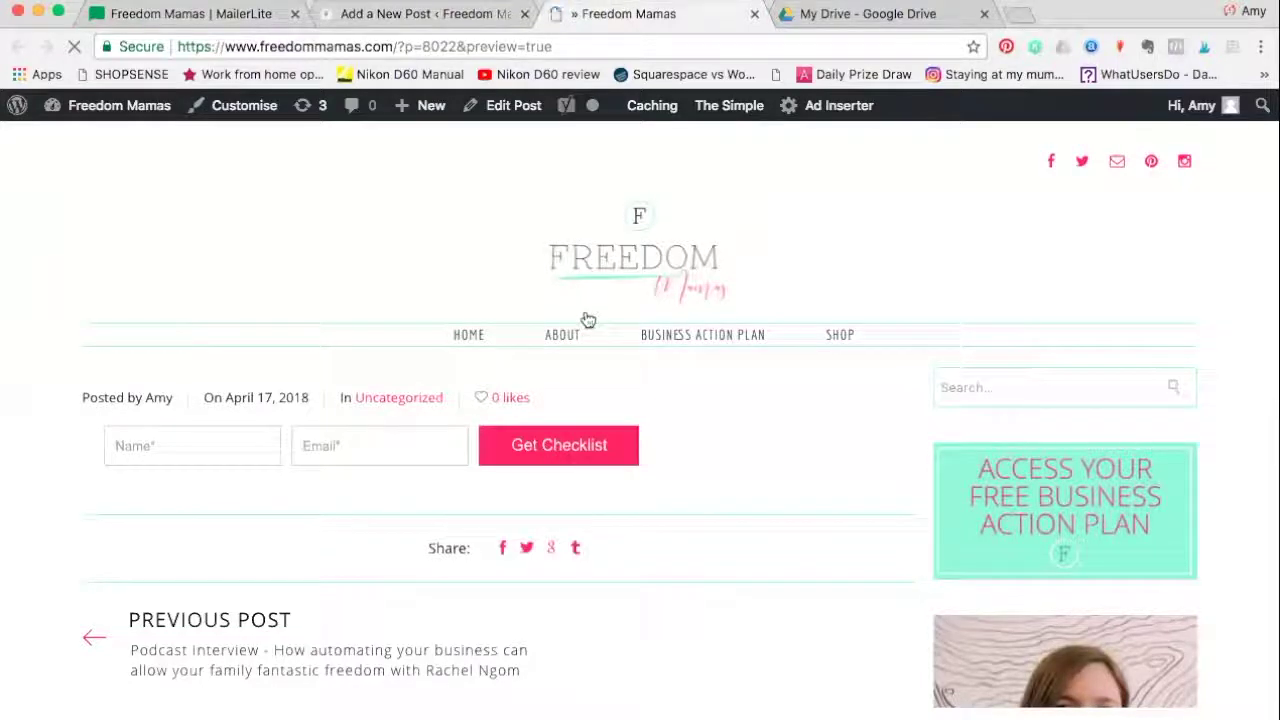
# Step: Switch back to MailerLite and review the Lead Magnet Checklist form's page, including its double opt-in setting
pyautogui.click(178, 15)
pyautogui.scroll(3, 307, 218)
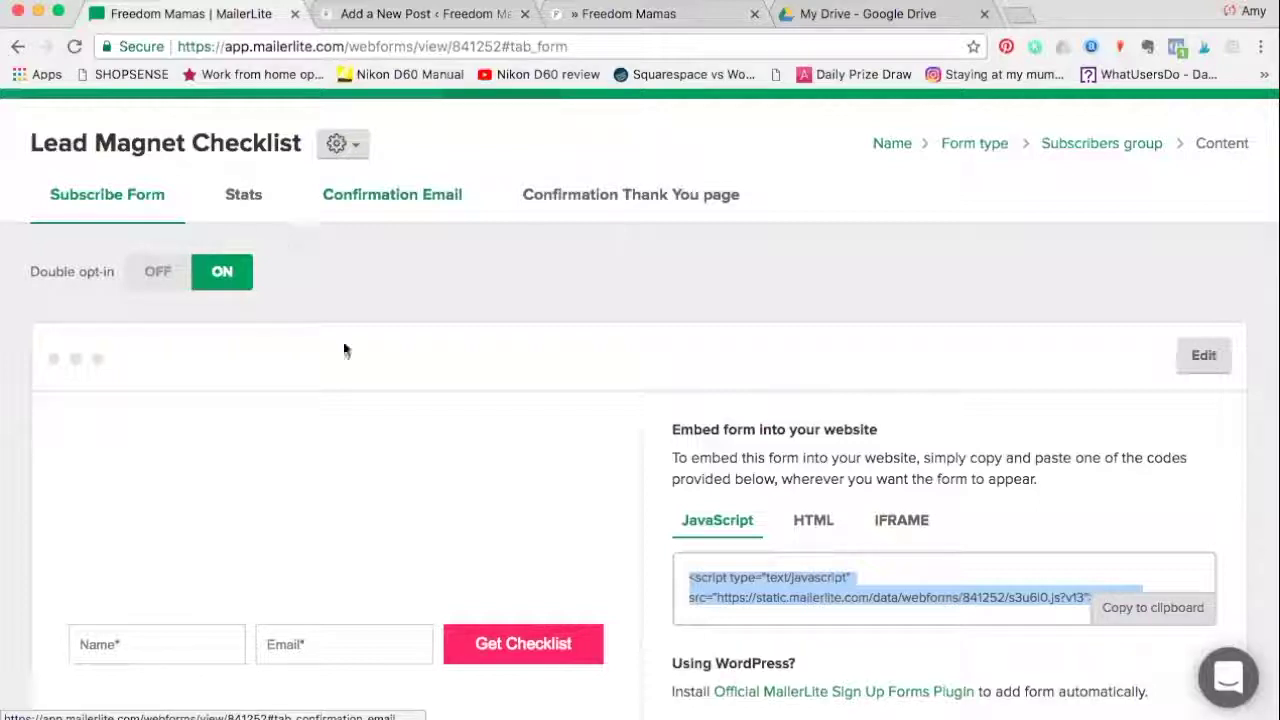
pyautogui.scroll(1, 374, 433)
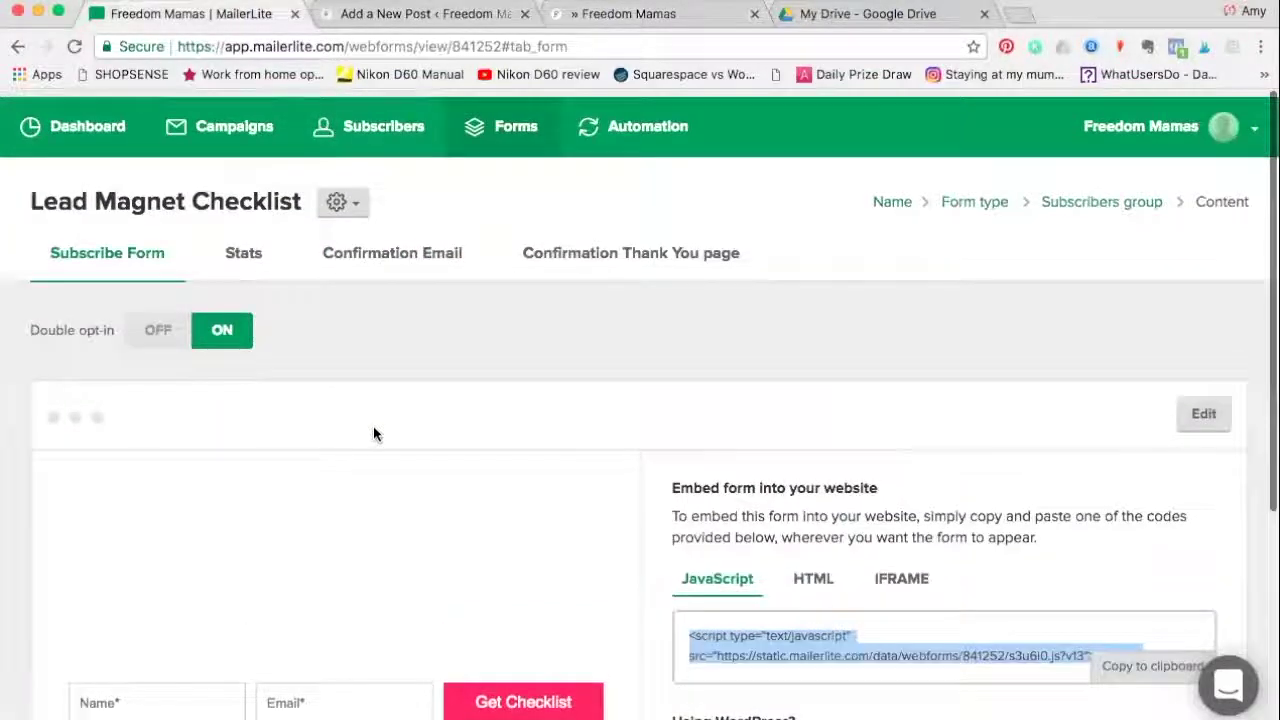
pyautogui.scroll(-1, 373, 428)
pyautogui.scroll(1, 373, 428)
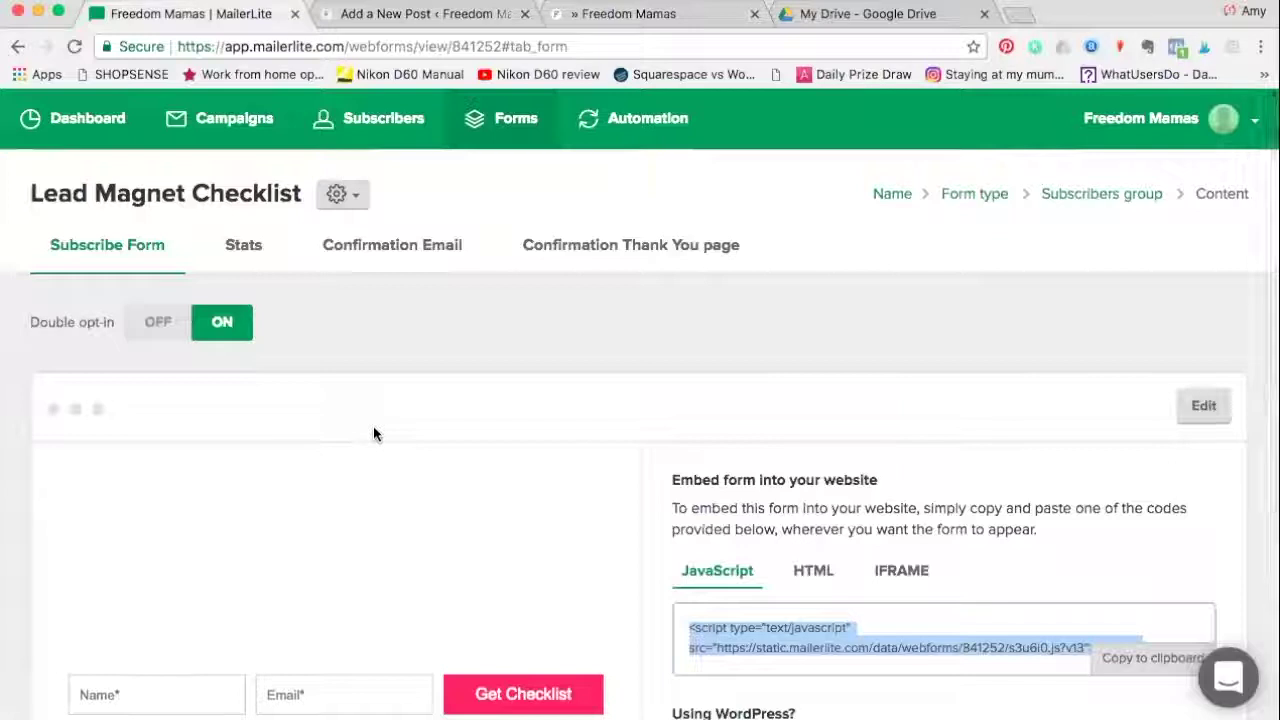